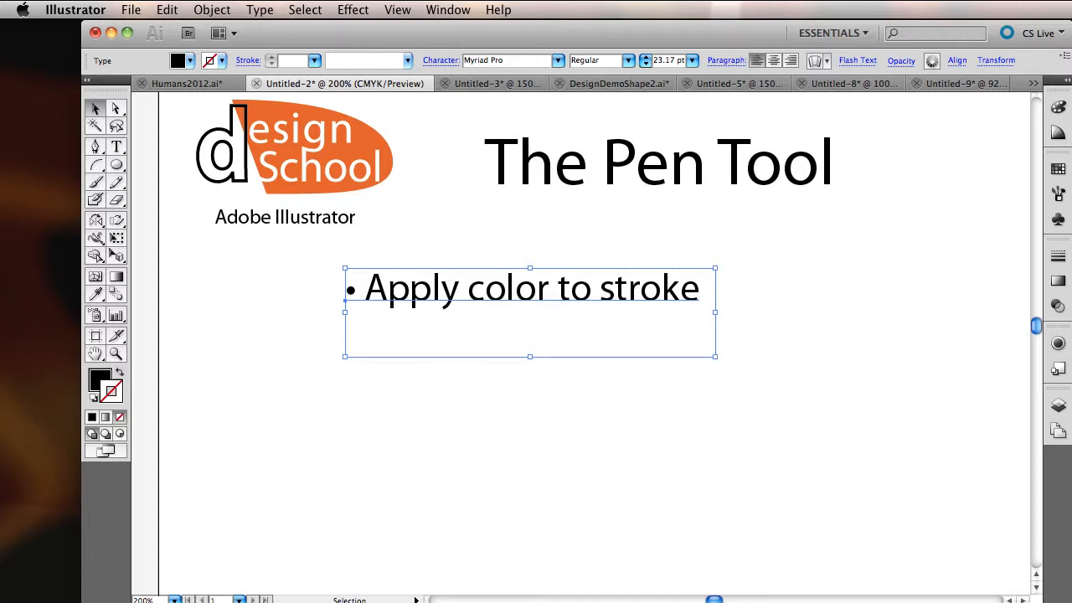
Step: Add the bullets "Change stroke weight", "Add end caps, dashes, arrowheads" and "Edit with the direct select tool" below "Apply color to stroke"
key("super+v")
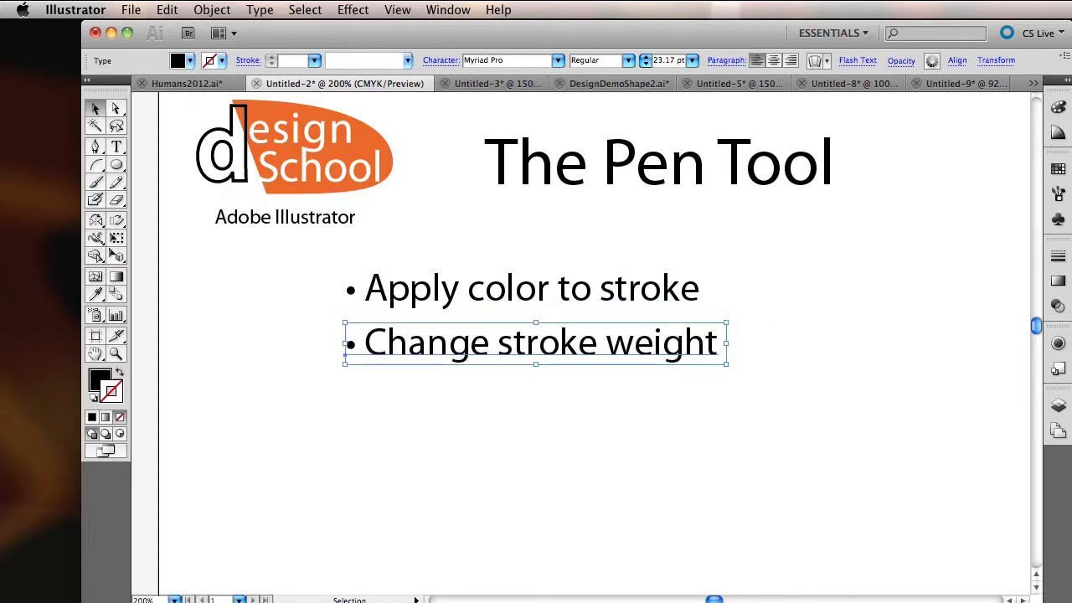
key("super+v")
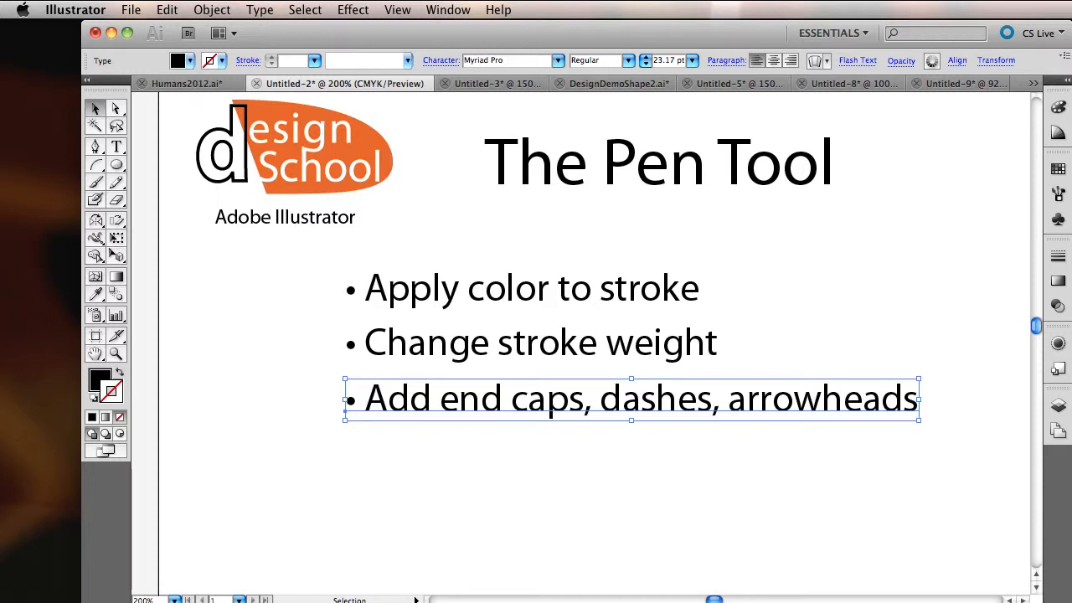
key("super+v")
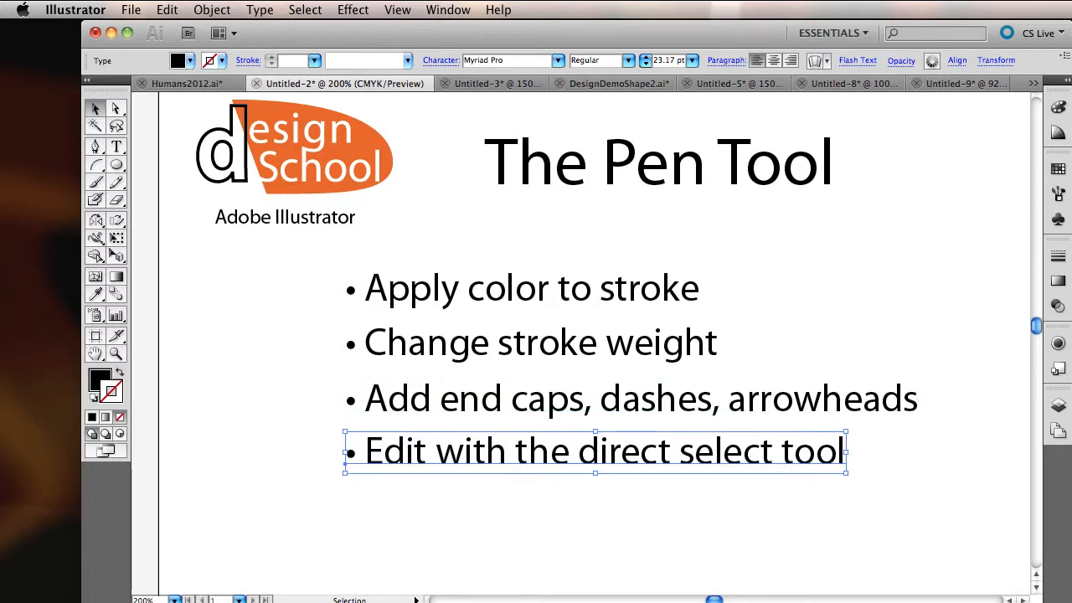
Step: Replace the bullets under the title with "Creating shapes from paths" and "Working with Pathfinder options", then switch to the blank Untitled-5 document
key("super+z")
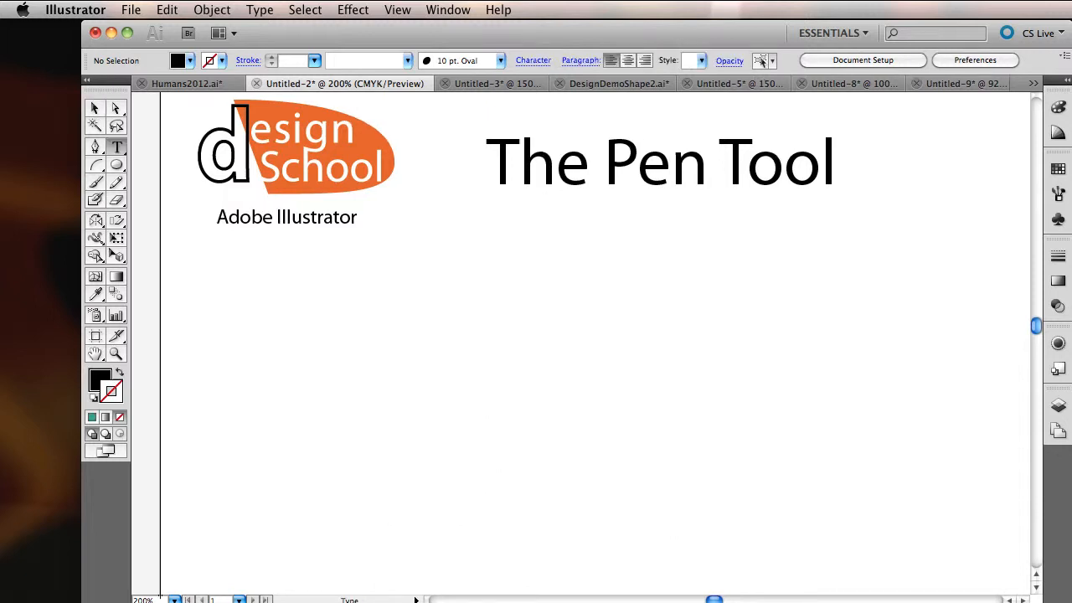
key("super+z")
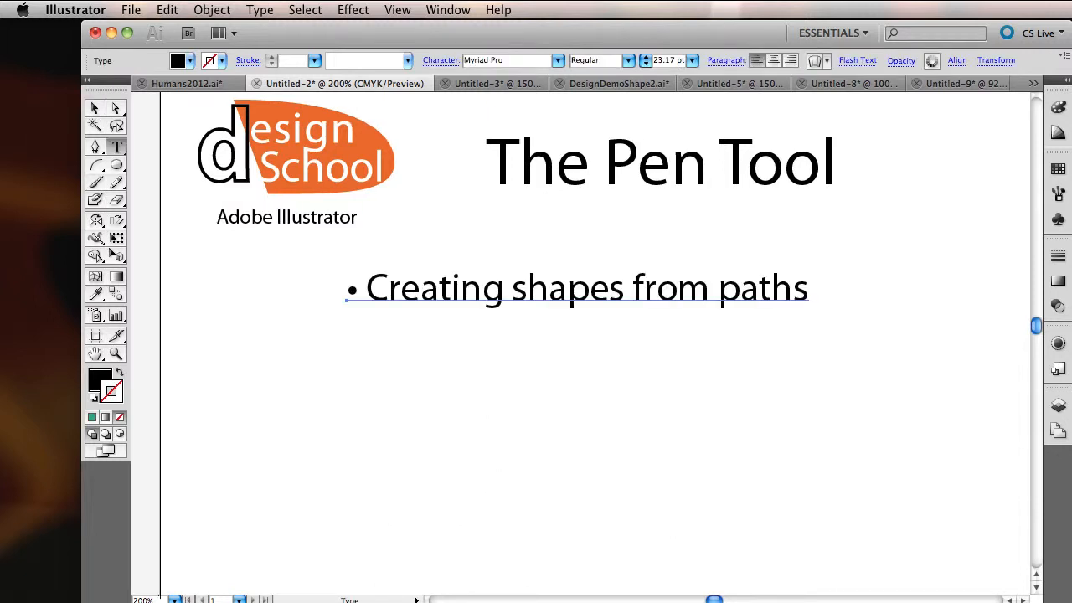
key("super+z")
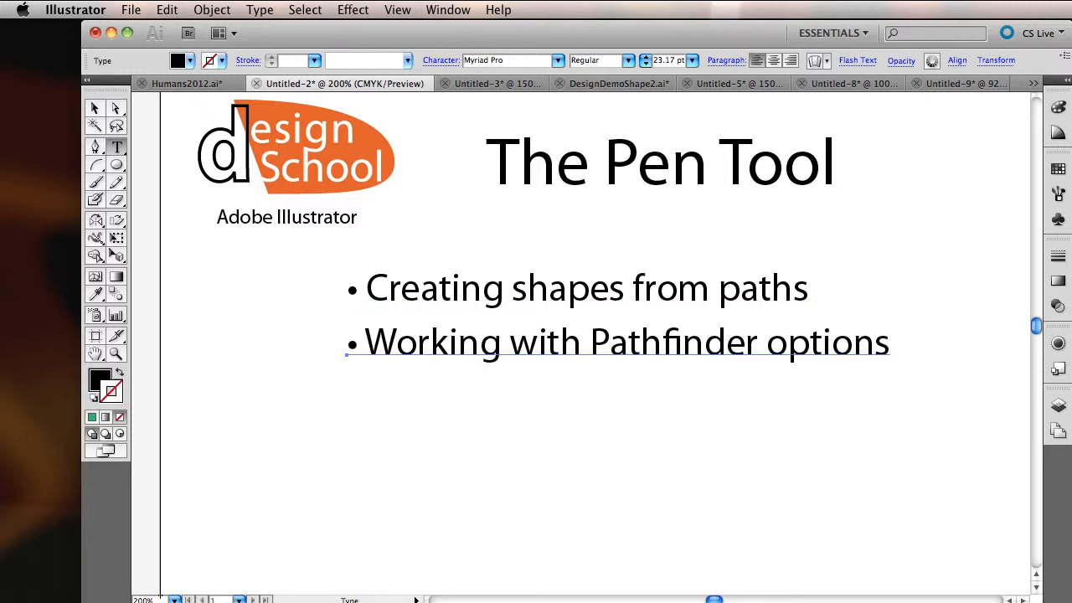
key("super+z")
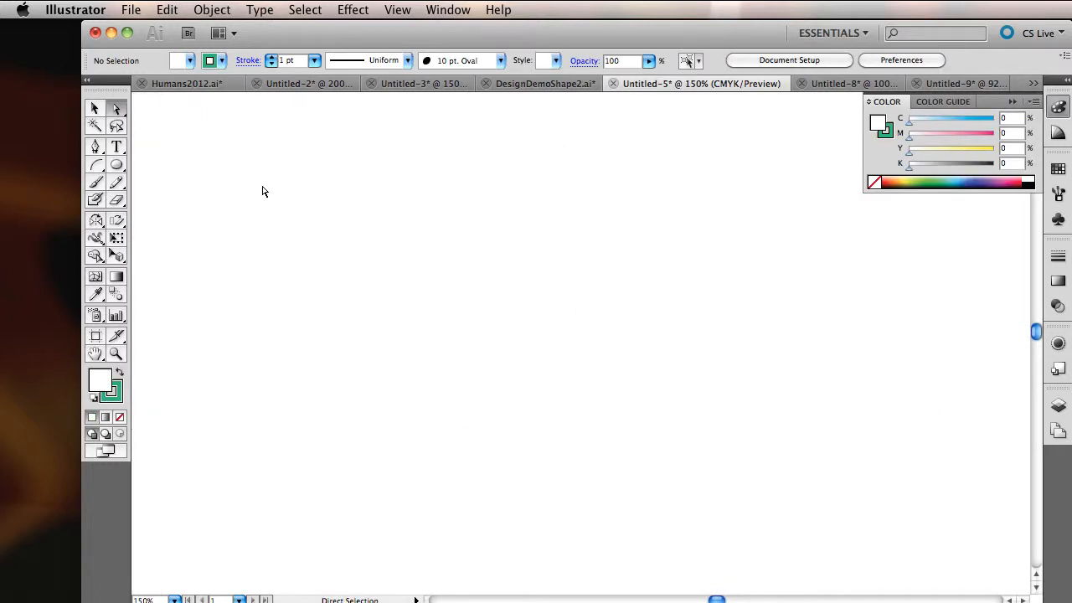
Step: Draw an open U-shaped curve with the Pen tool, using corner end points and a smooth middle anchor with horizontal handles
key("p")
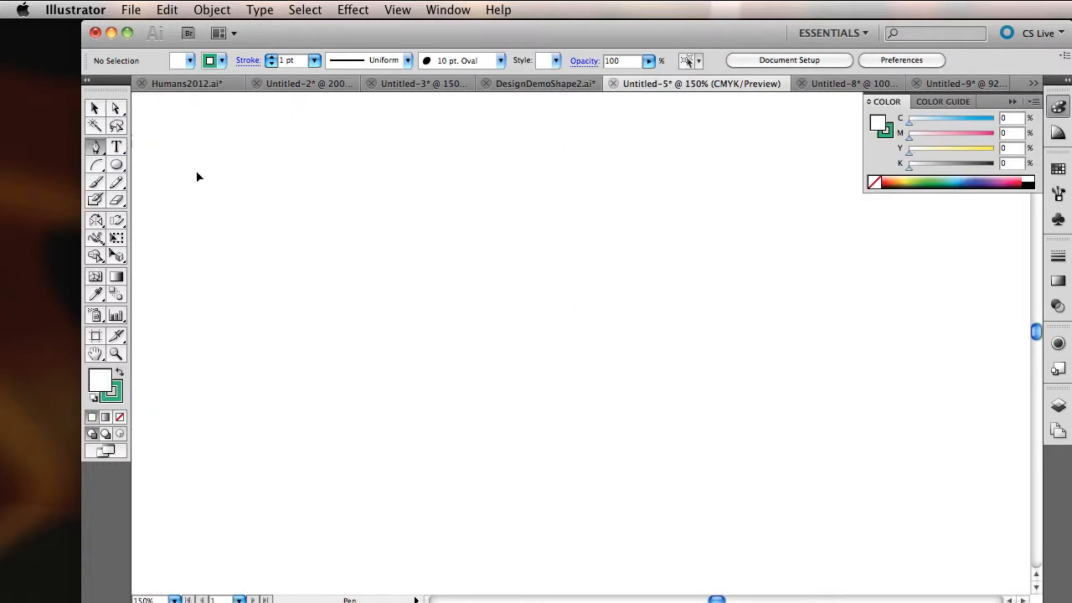
left_click(197, 171)
left_click_drag(319, 287, 405, 287)
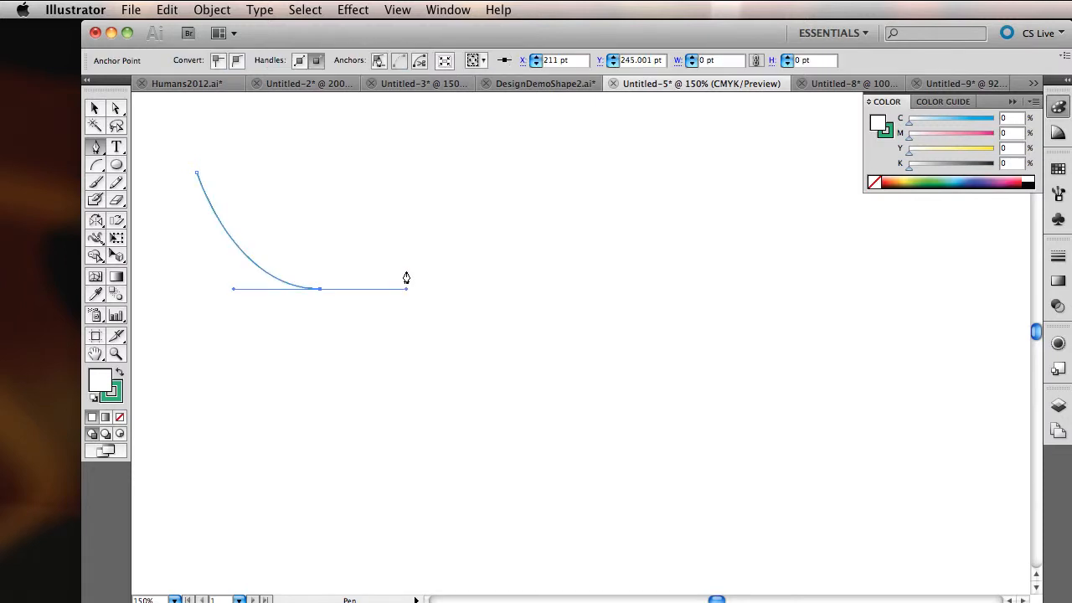
left_click(422, 174)
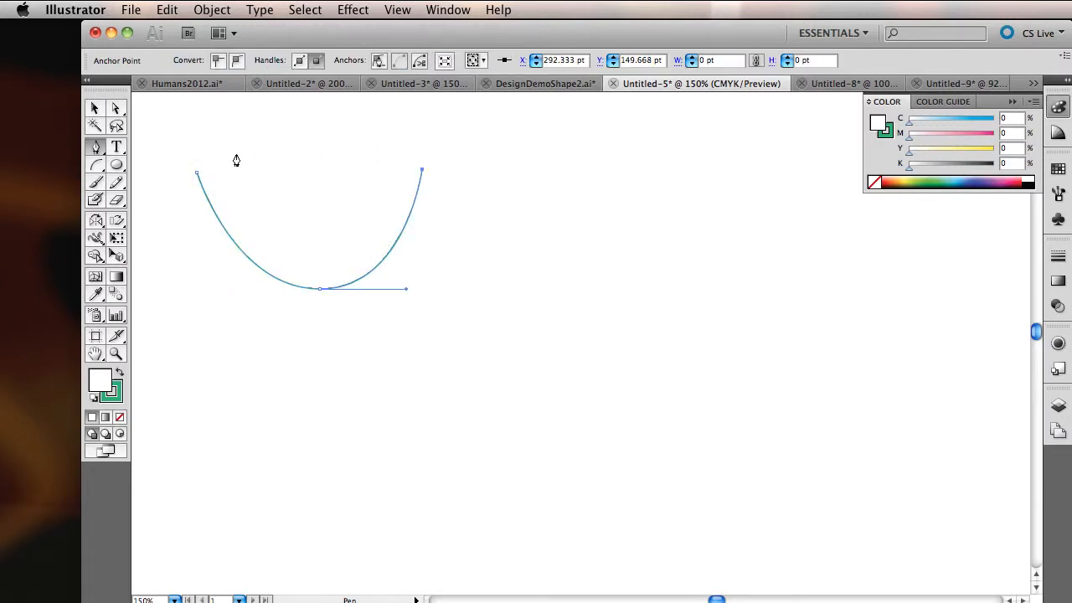
key("v")
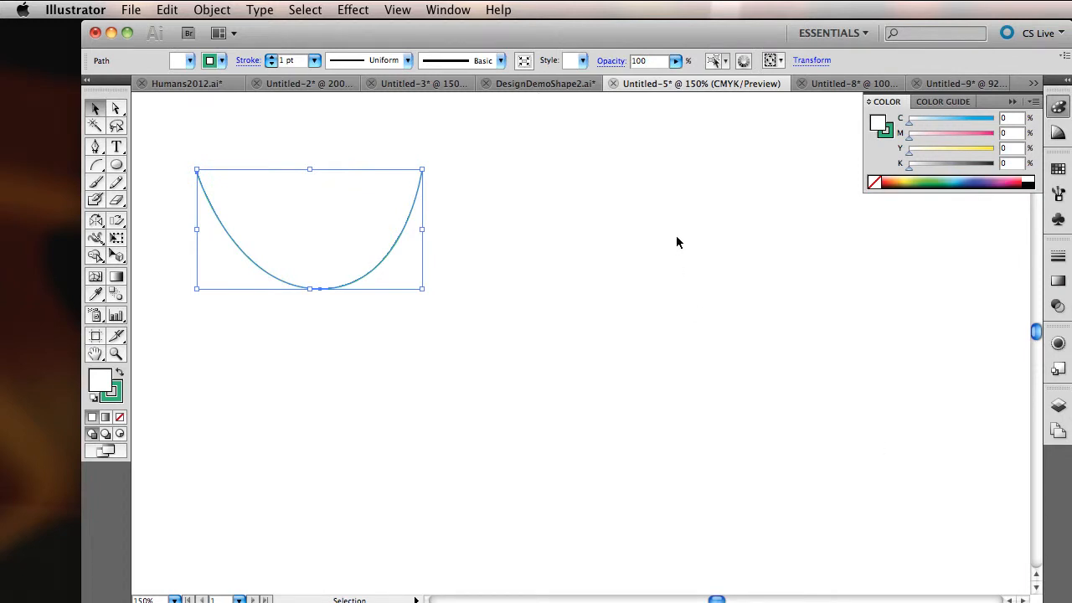
Step: Duplicate the U-shaped curve and place the copy to the right of the original at the same height, leaving a small gap
key("a")
key("v")
key("a")
key("v")
key("super+v")
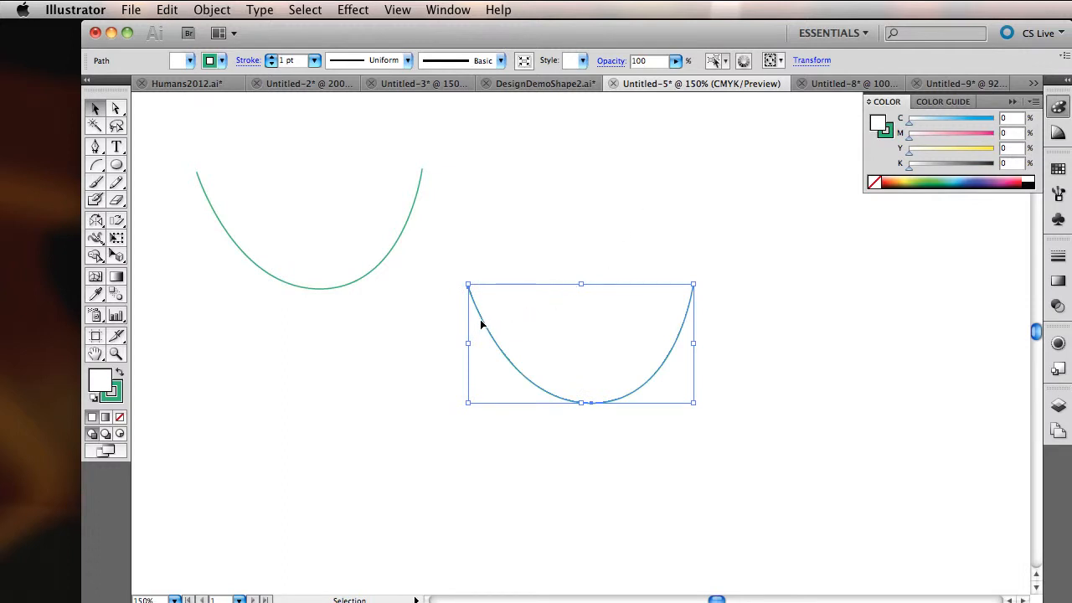
left_click_drag(481, 316, 474, 203)
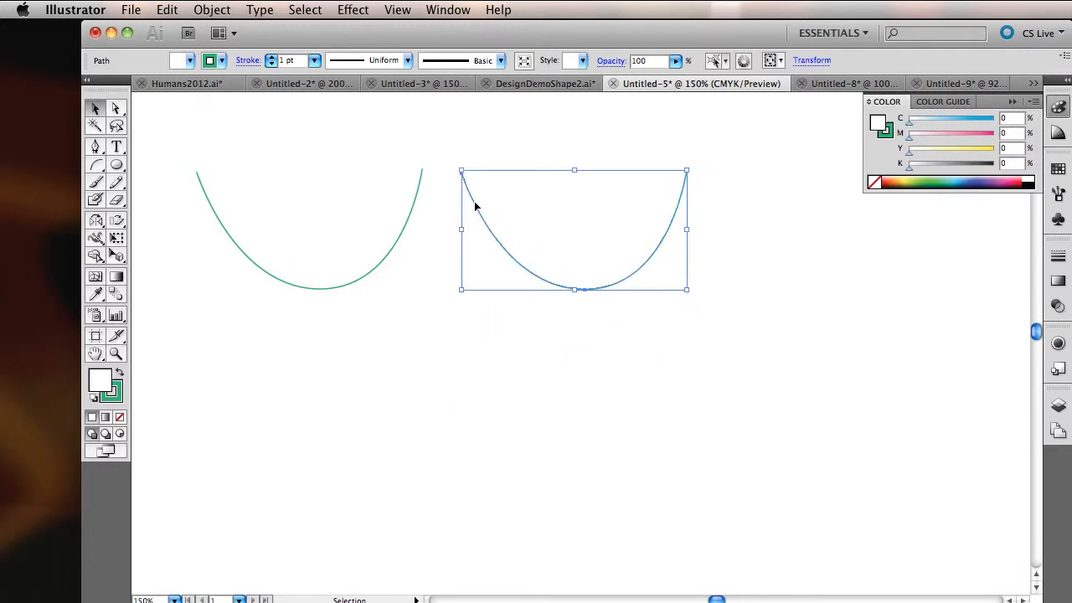
Step: Join the two curves by connecting their adjacent upper end points with a straight segment
left_click(116, 108)
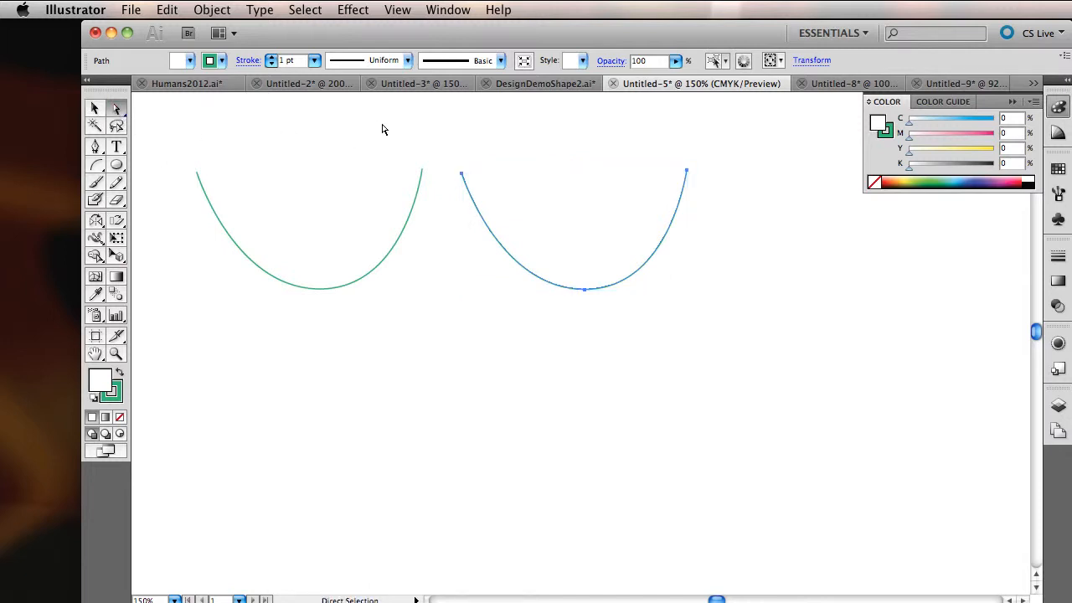
left_click_drag(382, 124, 494, 186)
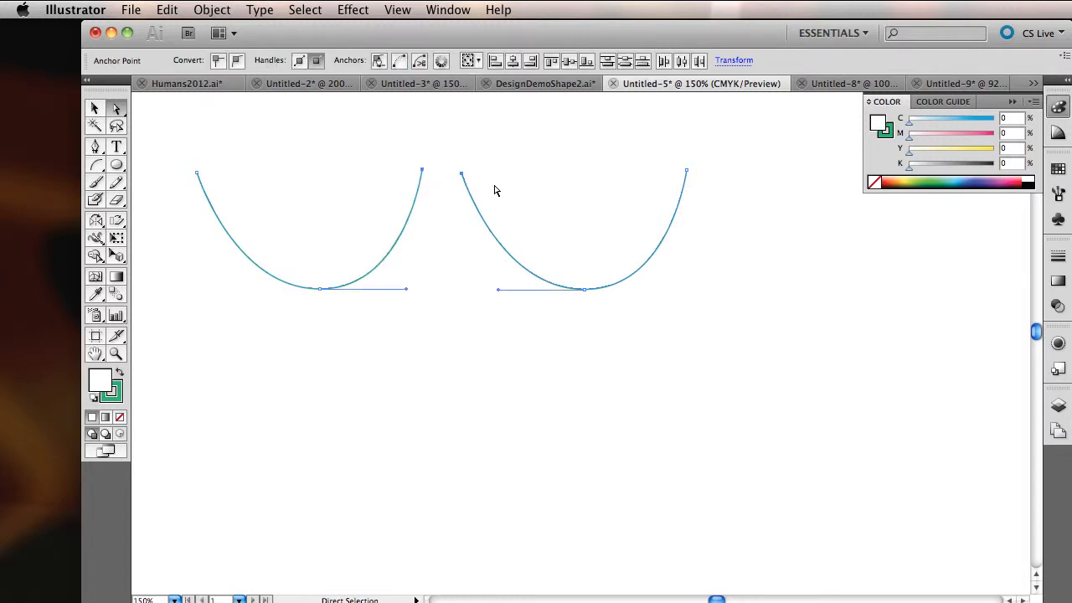
key("super")
key("super")
key("super+j")
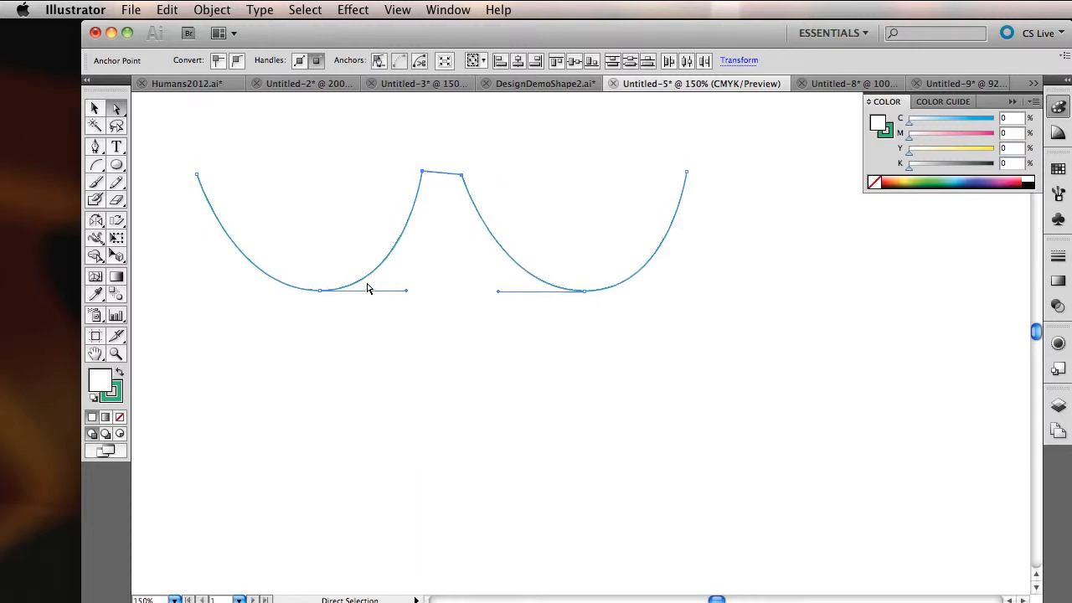
Step: Move the joined path straight down to free space above it
key("v")
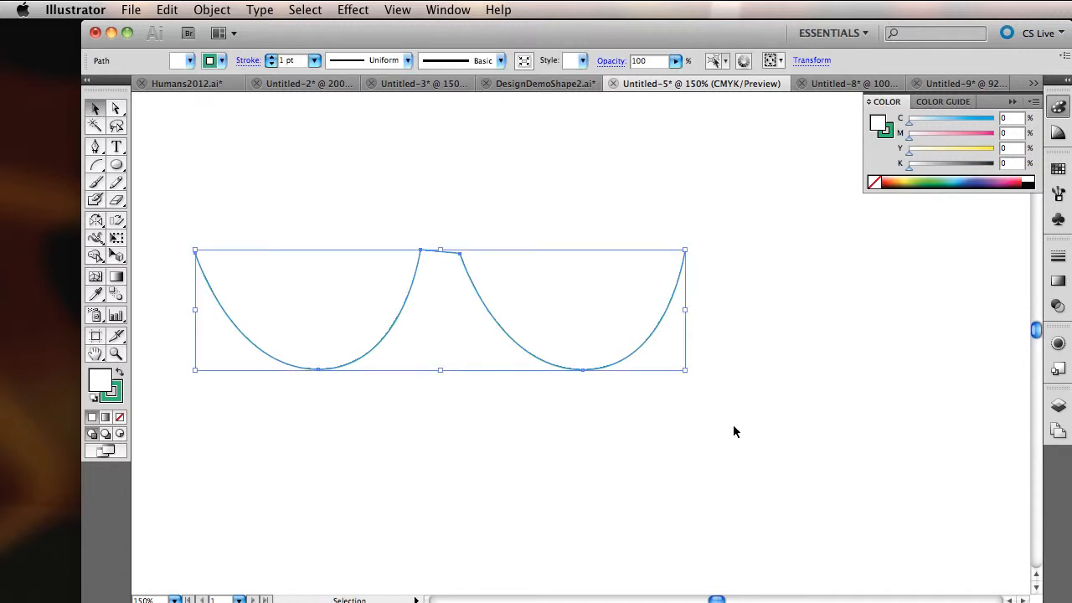
key("shift+Down")
key("shift+Down")
key("shift+Down")
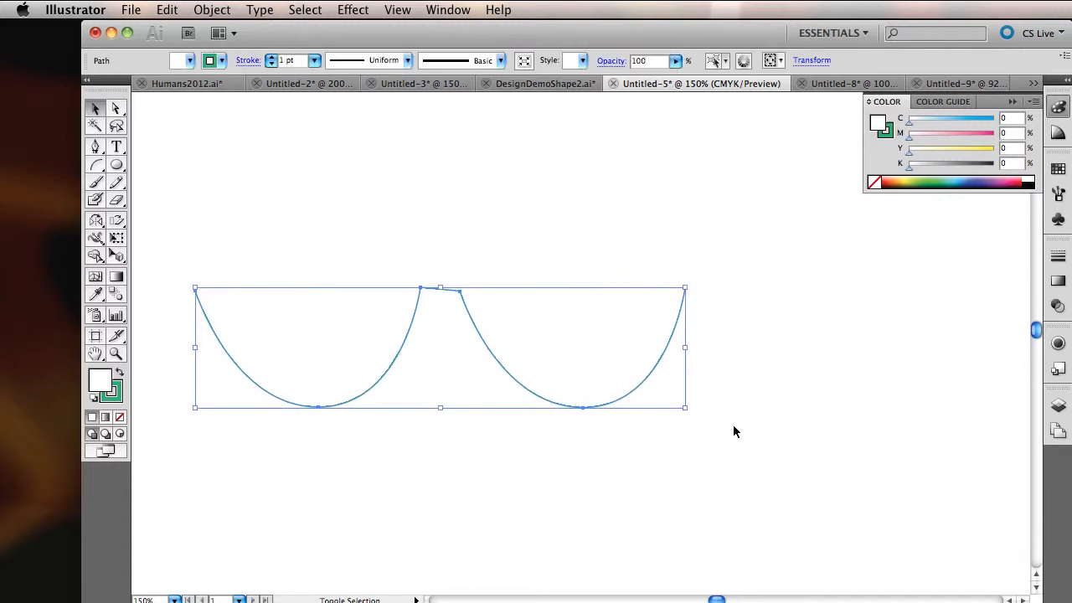
key("shift+Down")
key("shift+Down")
key("shift+Down")
key("shift+Down")
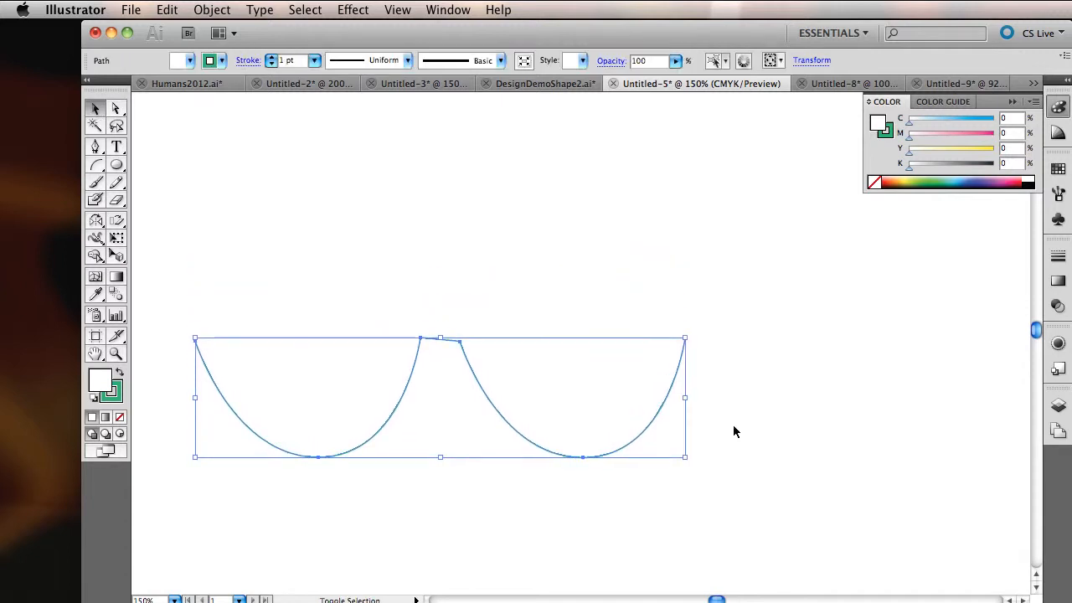
key("a")
key("v")
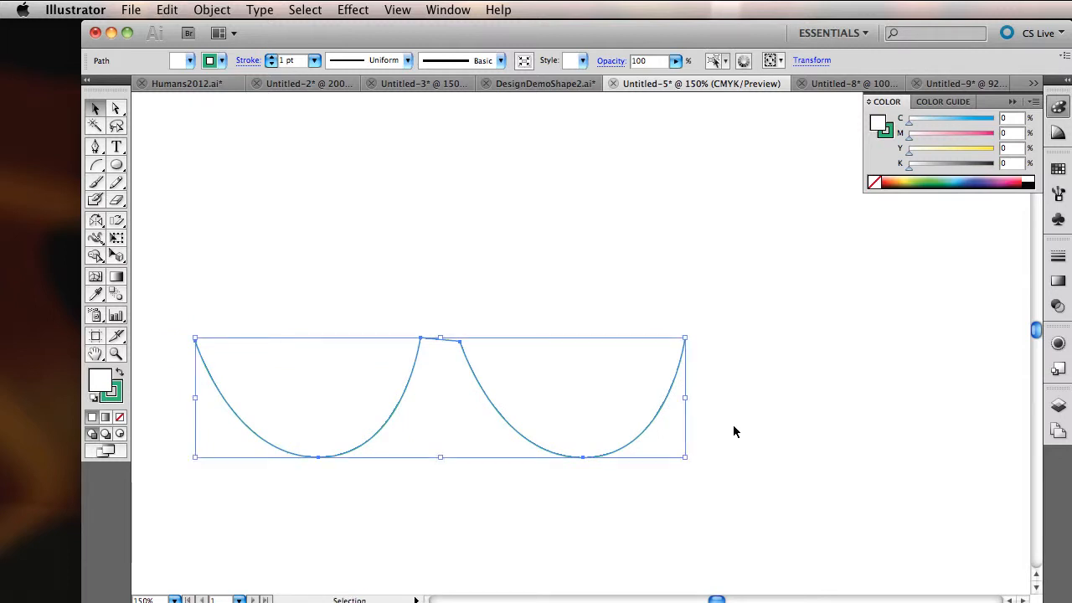
key("a")
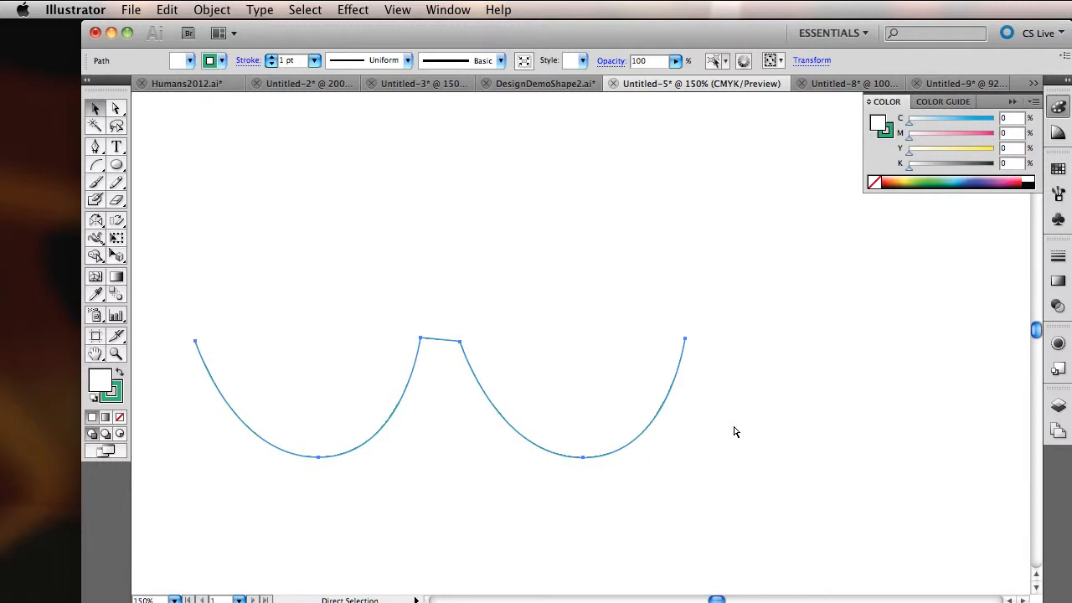
key("v")
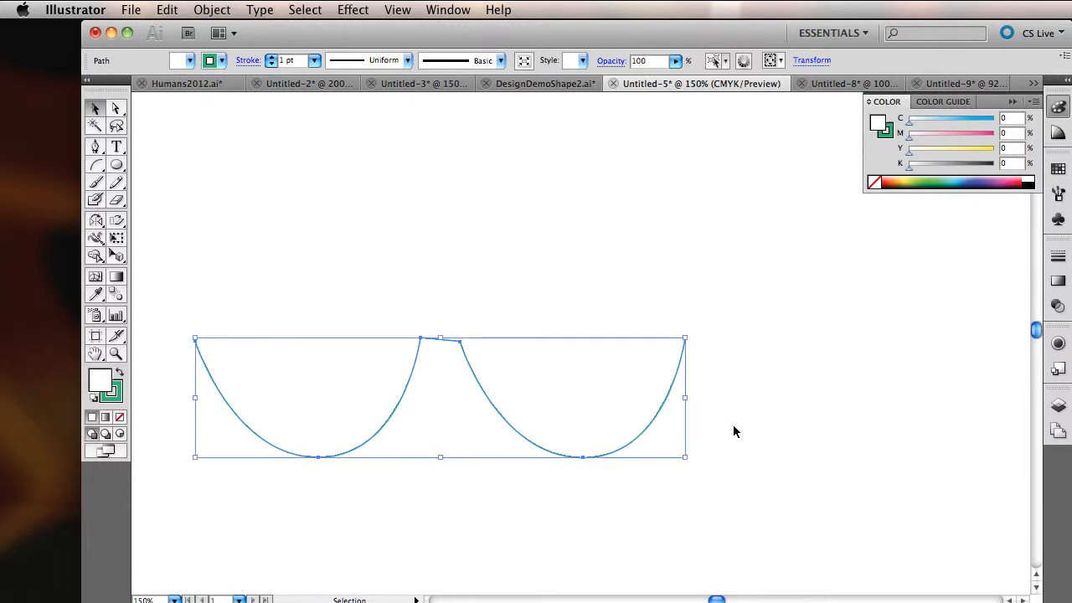
Step: Create a copy of the joined path reflected across the horizontal axis, with the reflection origin just above the connecting segment
left_click(99, 222)
left_click(99, 223)
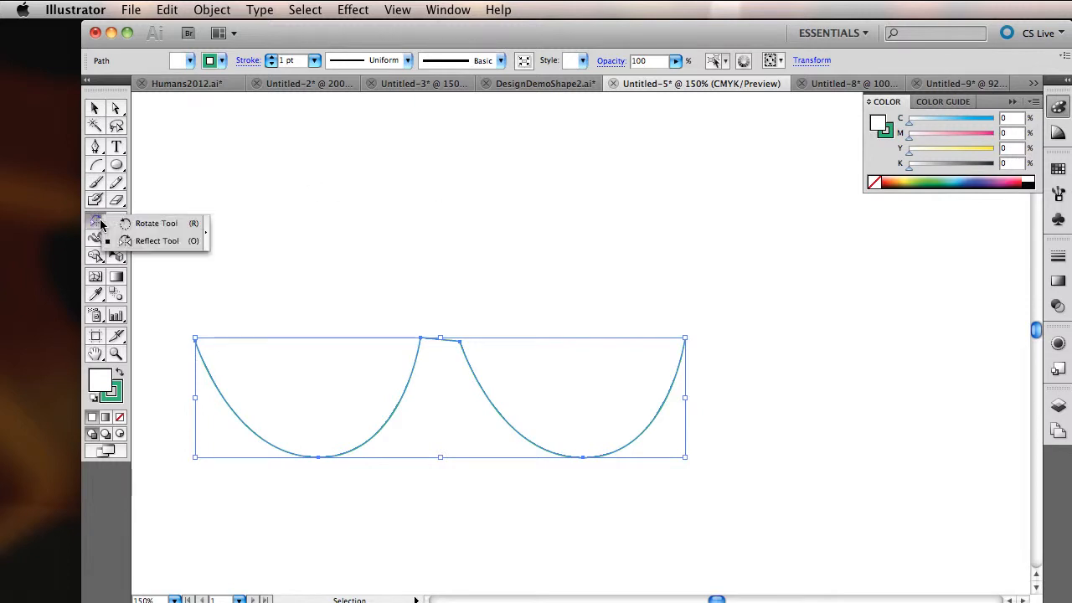
left_click_drag(99, 223, 155, 240)
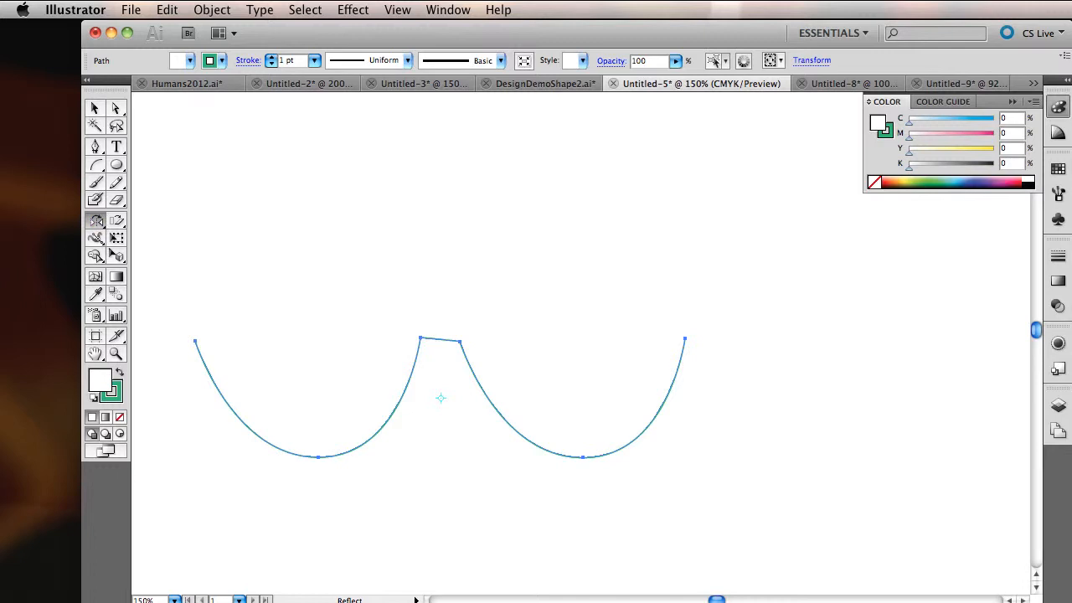
left_click(442, 327, "alt")
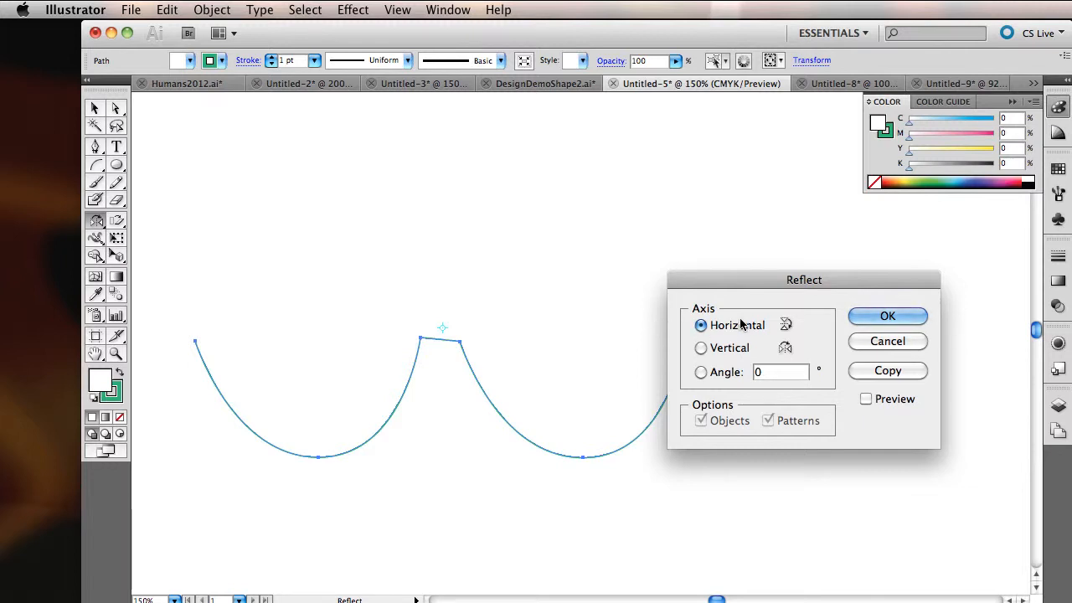
left_click(884, 316)
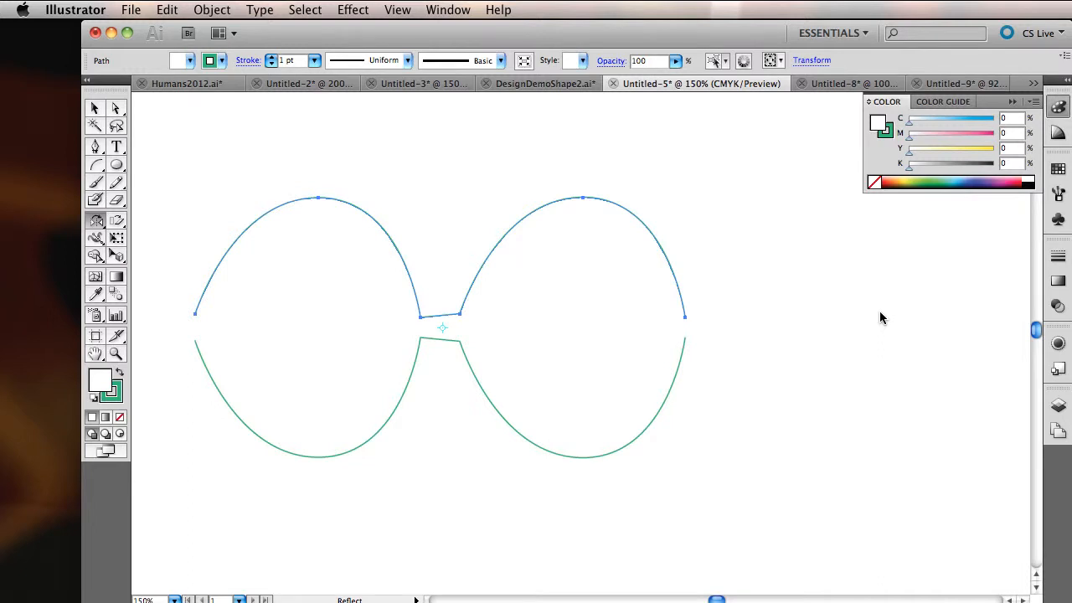
Step: Fill the reflected upper path with a pink color of about C 12, M 73, Y 26, K 0
double_click(99, 387)
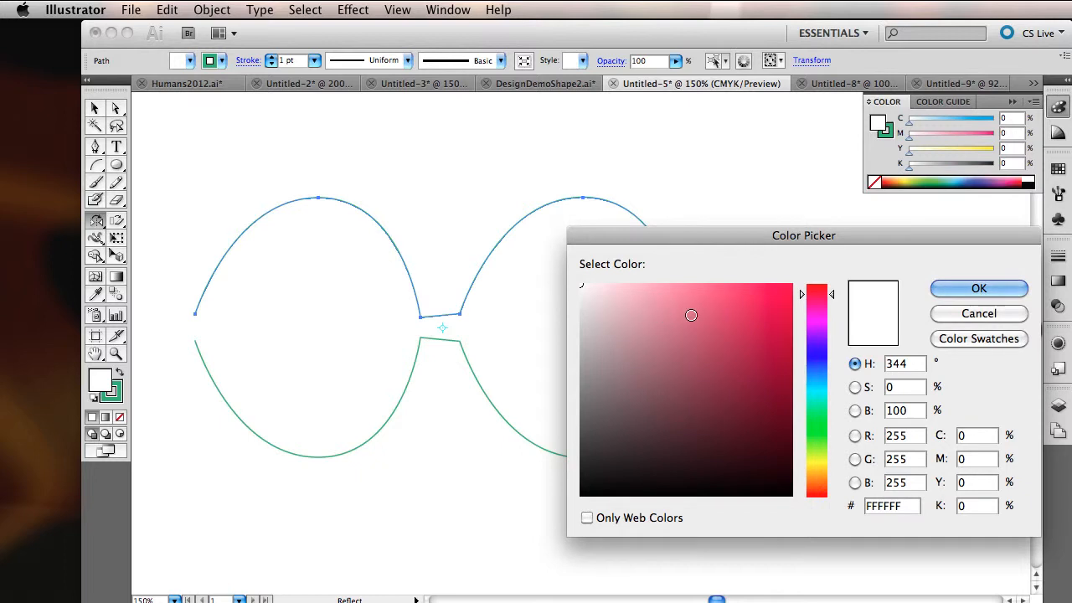
left_click(691, 314)
left_click(1015, 288)
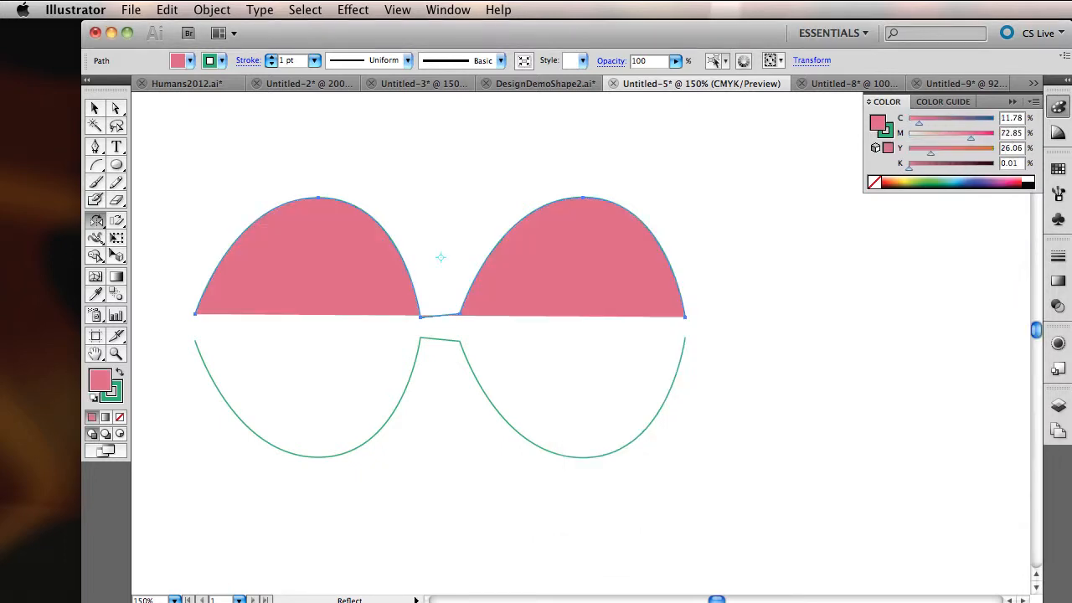
Step: Fill the lower path with the same pink by sampling the upper shape with the Eyedropper
key("v")
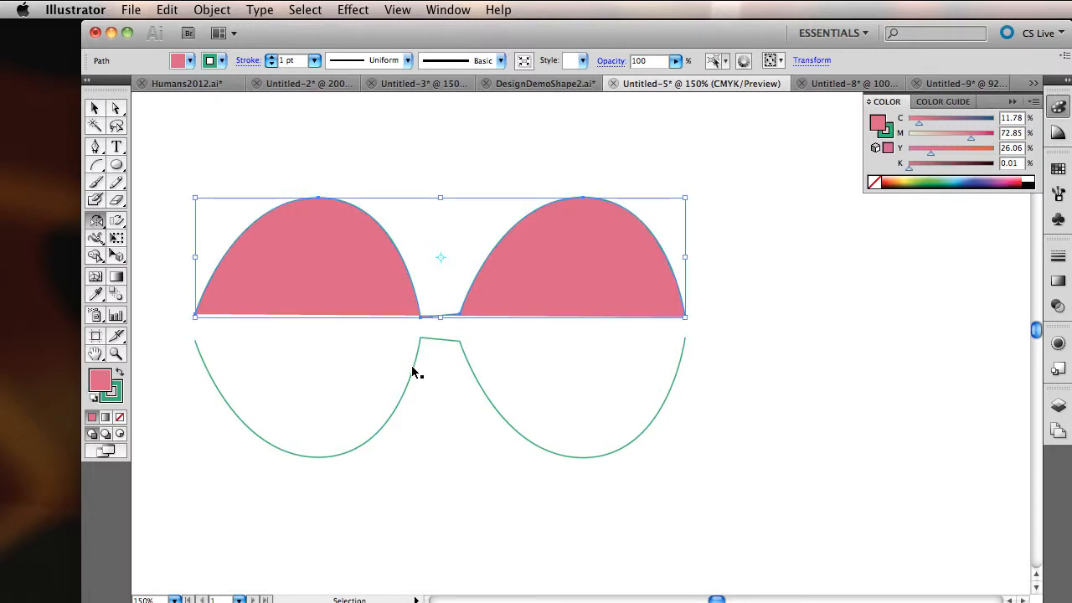
left_click(412, 369)
key("o")
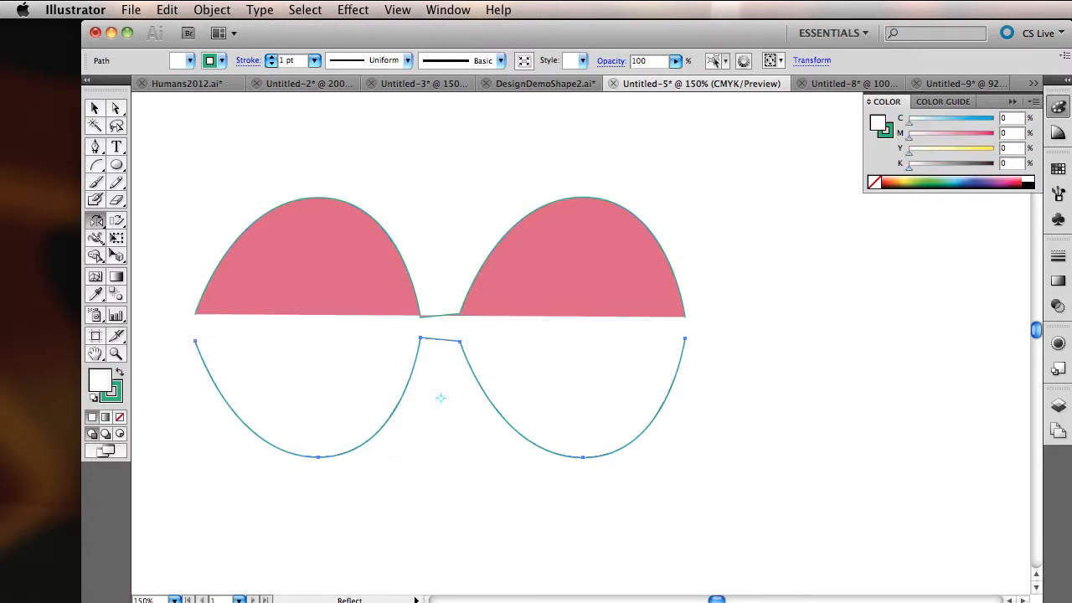
left_click(95, 293)
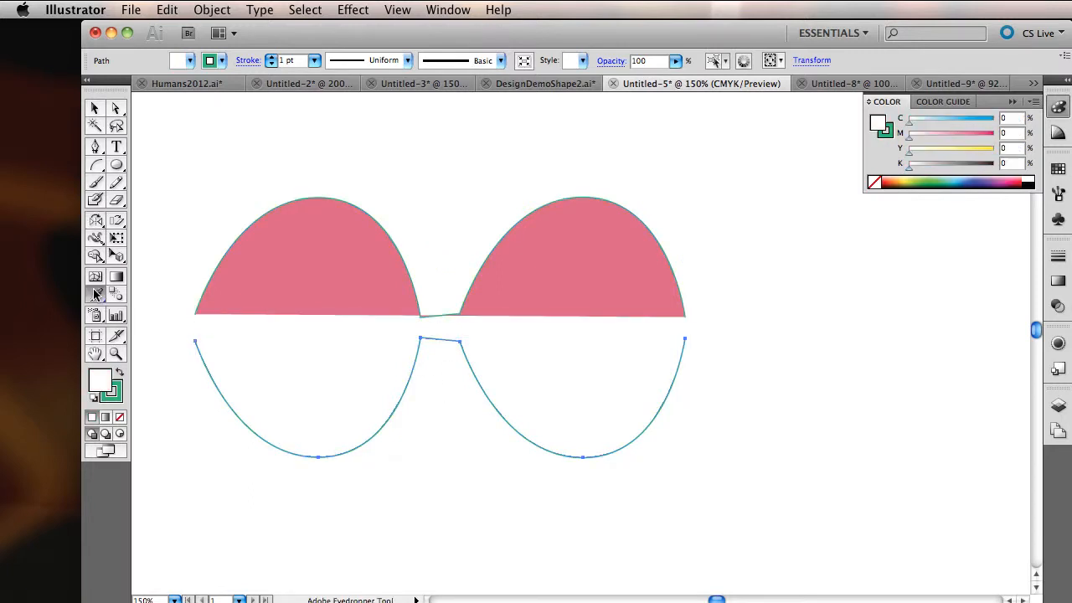
left_click(358, 260)
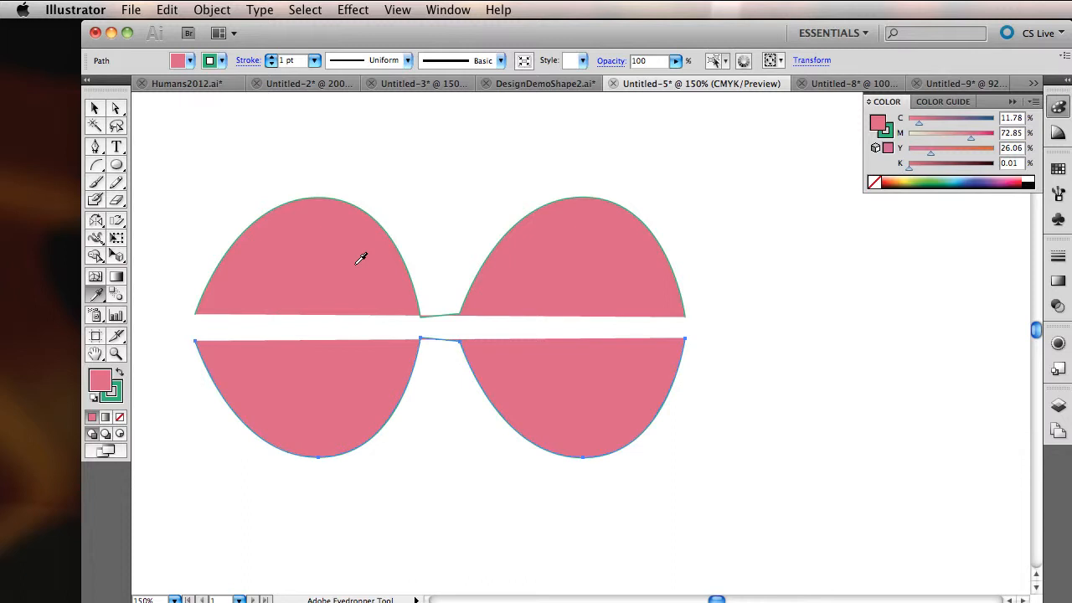
Step: Join the upper and lower paths at their leftmost endpoints with a straight segment
left_click(116, 109)
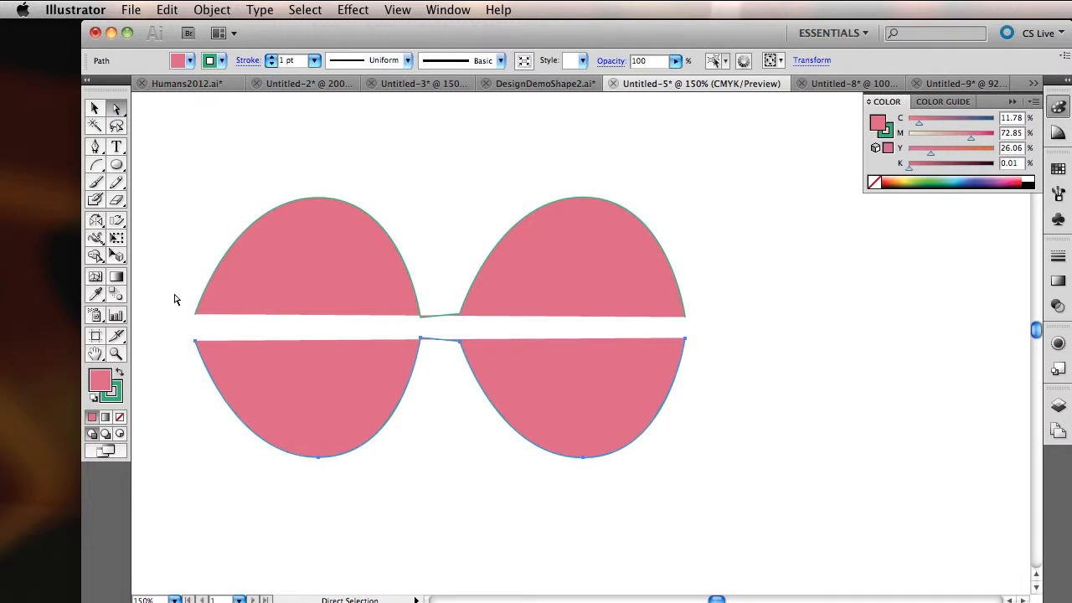
left_click_drag(174, 296, 221, 358)
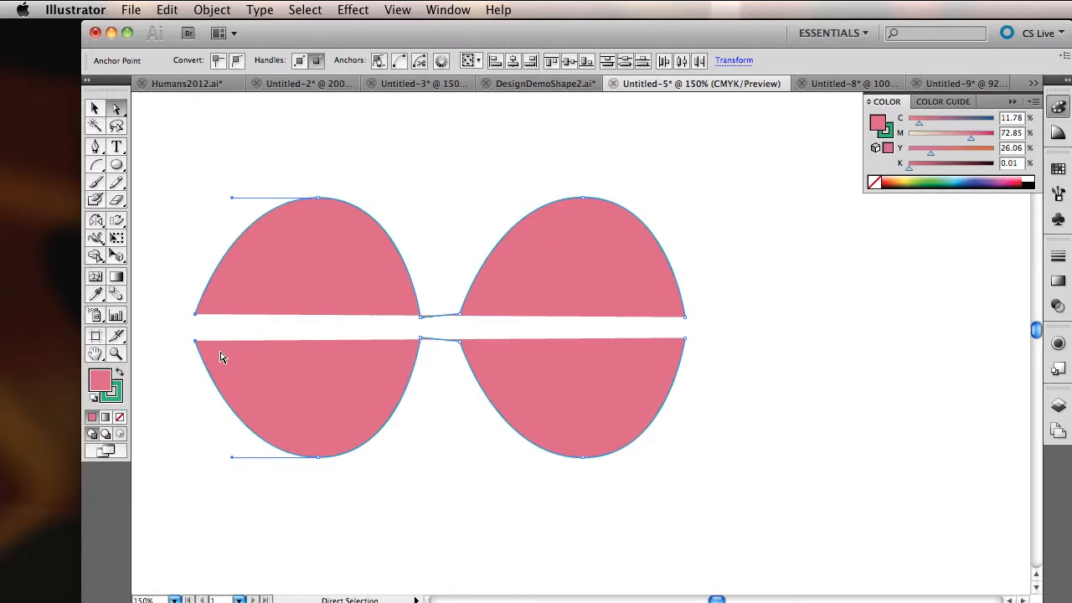
key("v")
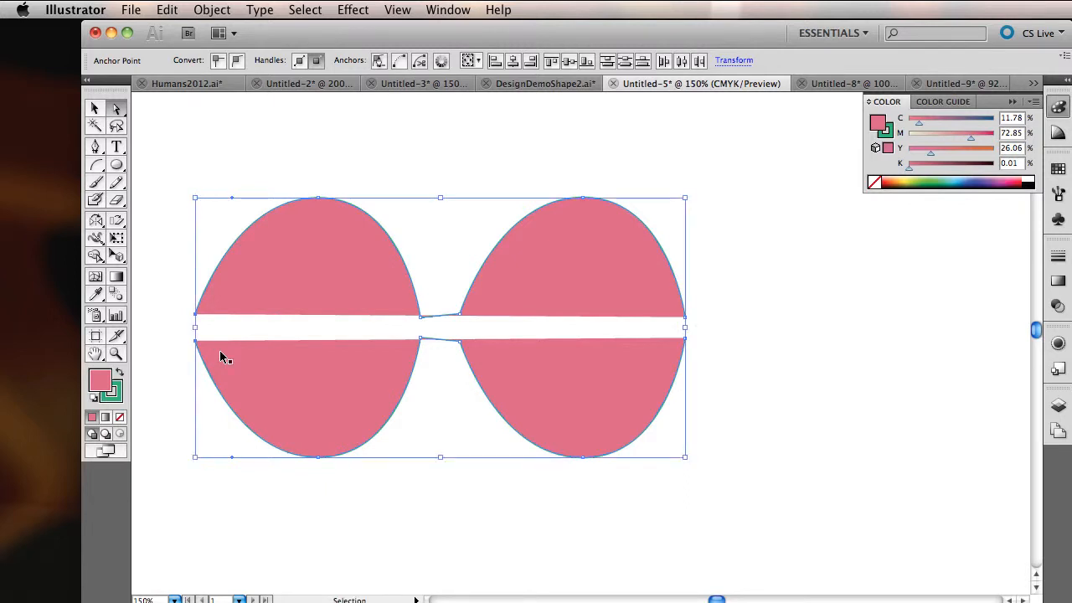
key("super+j")
key("a")
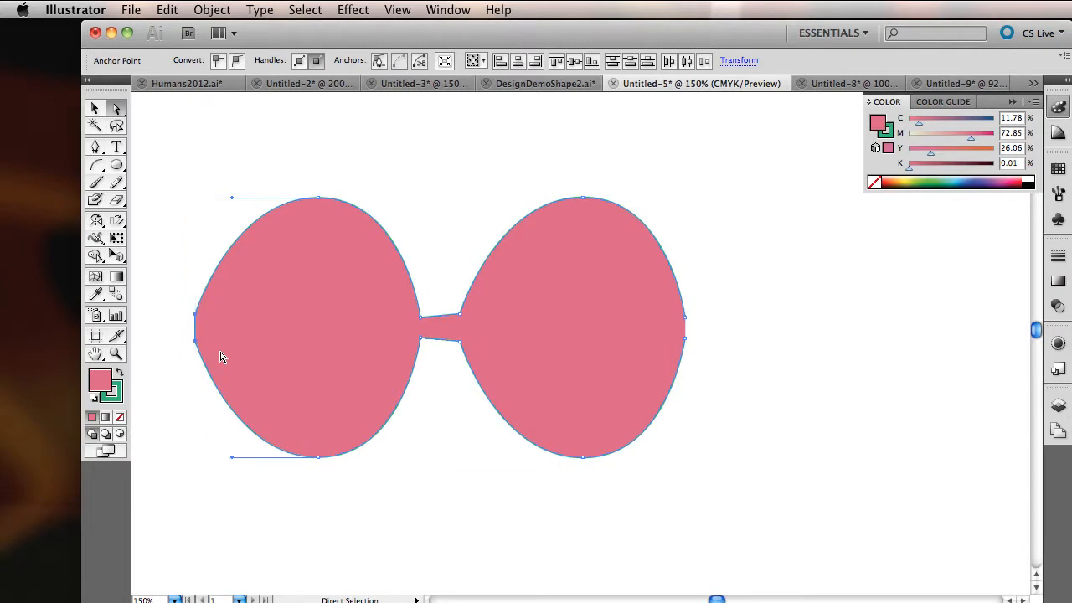
left_click(221, 358)
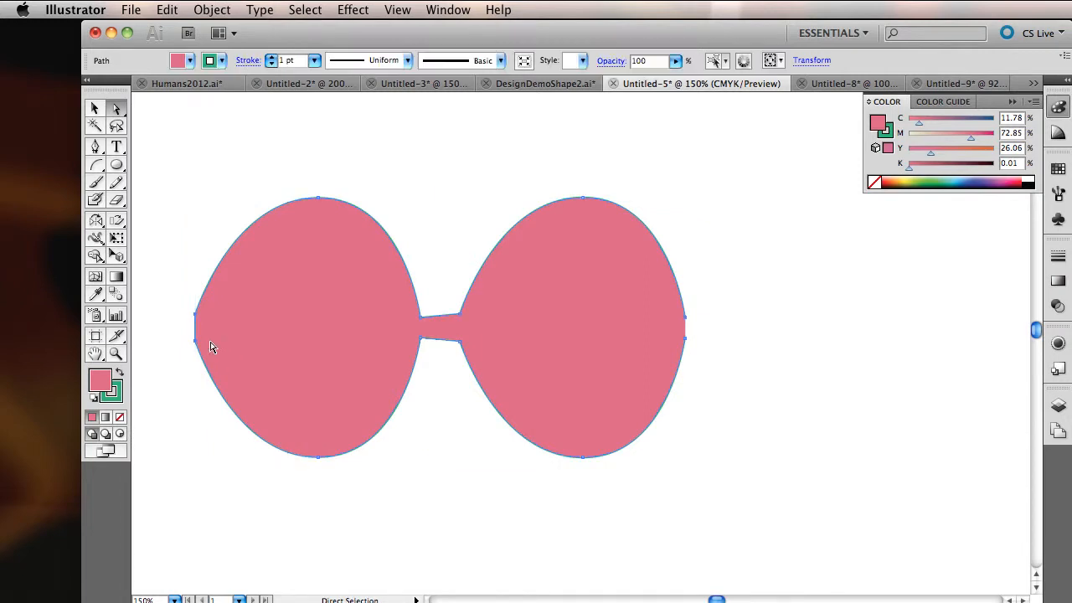
Step: Round the left end of the shape by converting its two corner anchor points to smooth points
left_click(196, 318, "super")
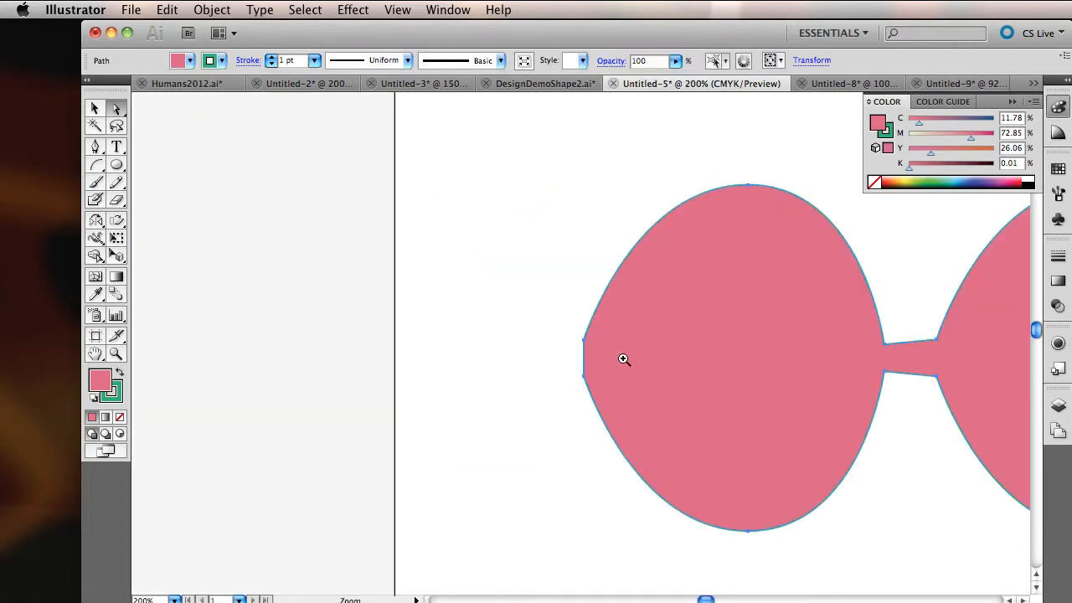
left_click(598, 361)
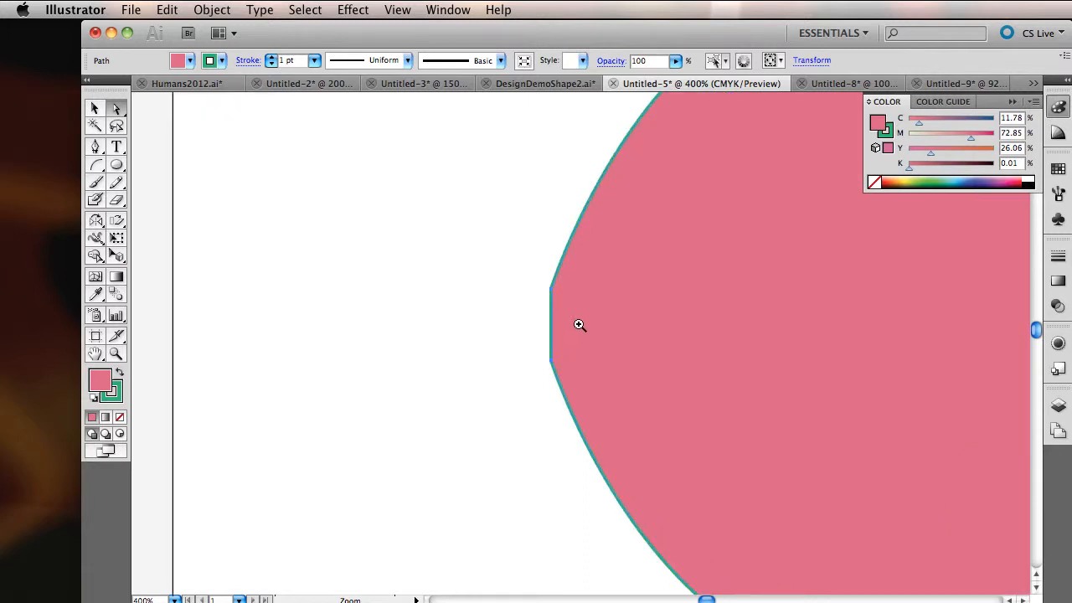
left_click(579, 324)
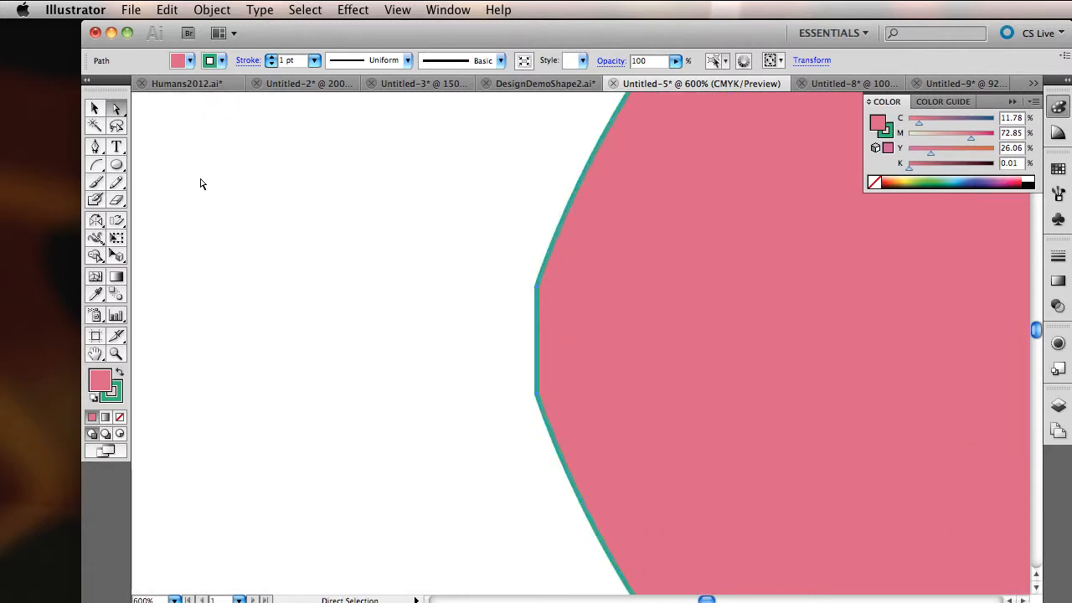
key("shift+c")
left_click_drag(536, 286, 529, 335)
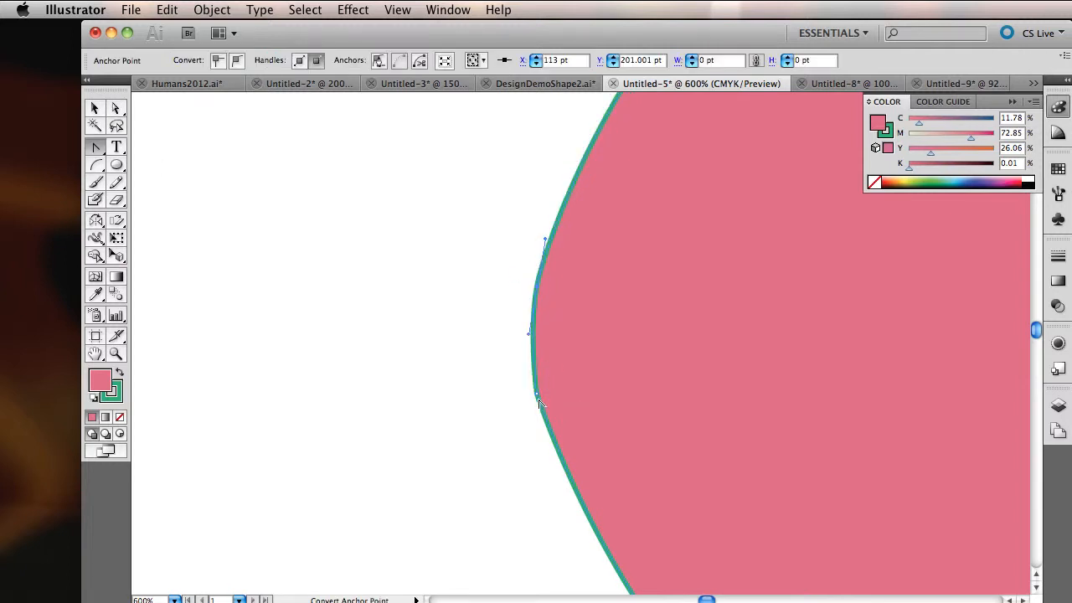
left_click_drag(536, 393, 545, 434)
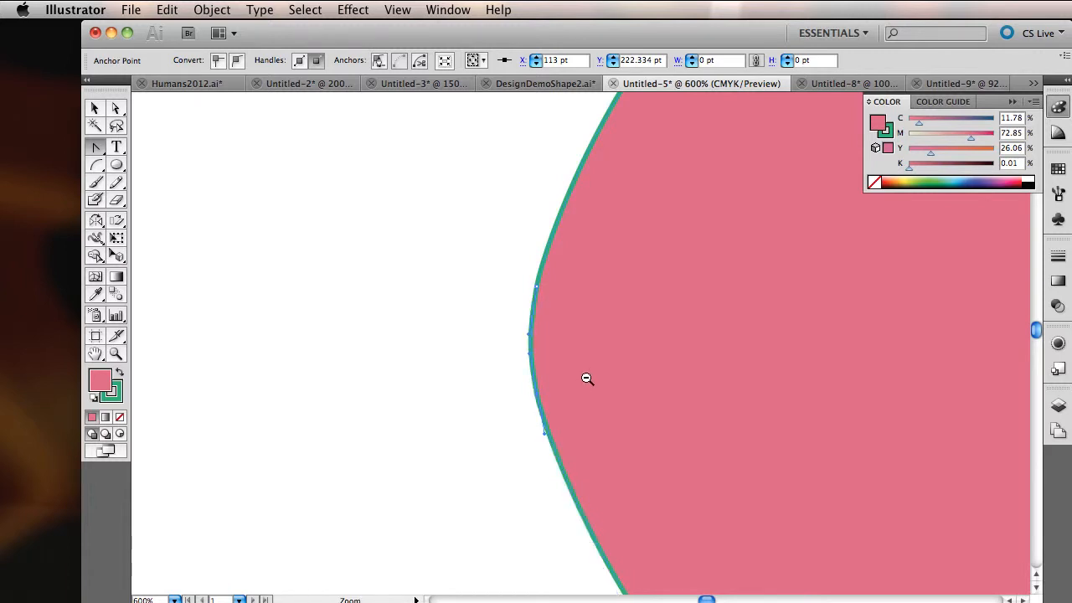
Step: Close the gap at the shape's right end with the Pen tool, connecting the two open endpoints with a curved segment
left_click(611, 360, "alt+super")
left_click(611, 360, "alt+super")
left_click(610, 360, "alt+super")
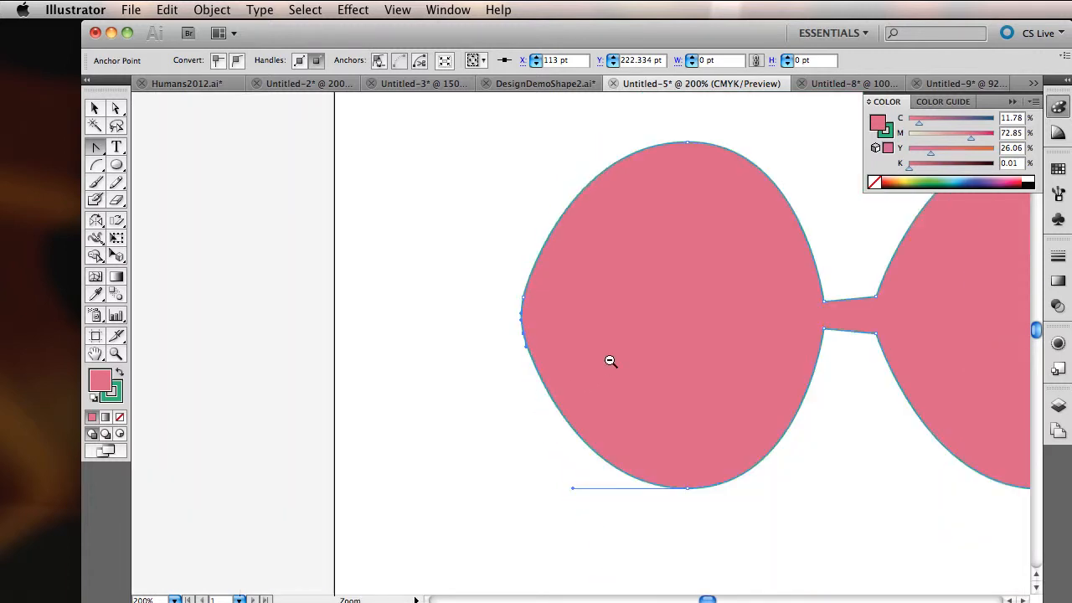
left_click(610, 361, "alt+super")
key("super+equal")
key("super+equal")
key("super+equal")
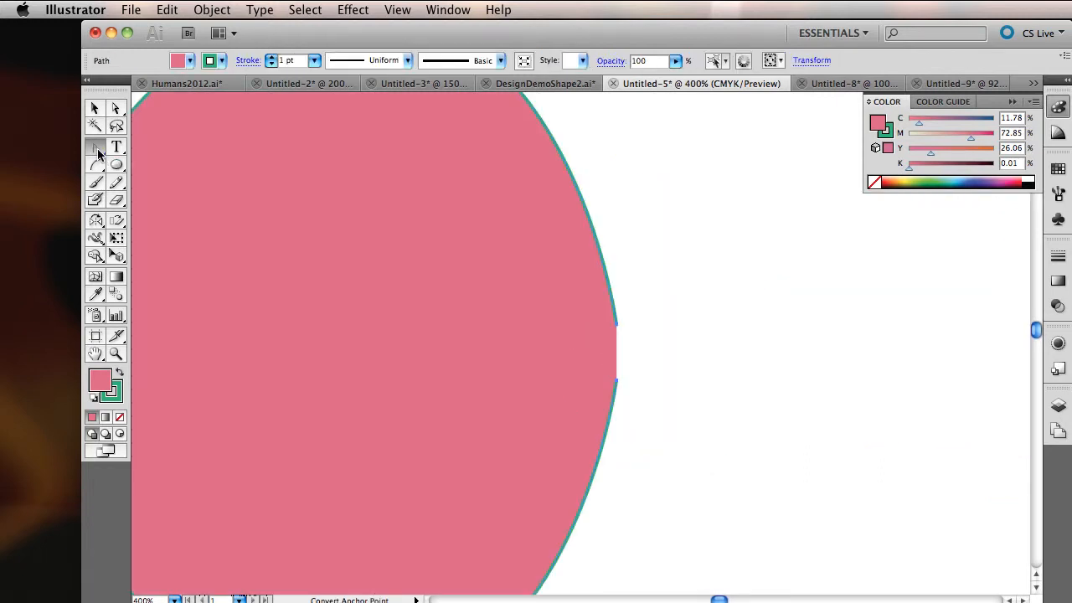
left_click_drag(96, 147, 152, 160)
left_click(616, 384)
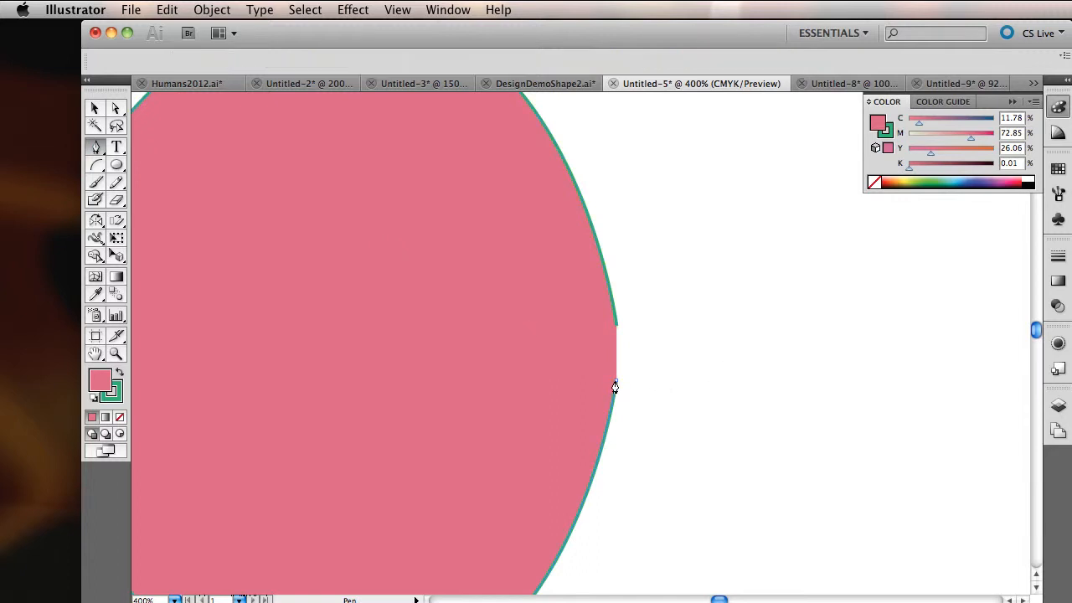
left_click(617, 329)
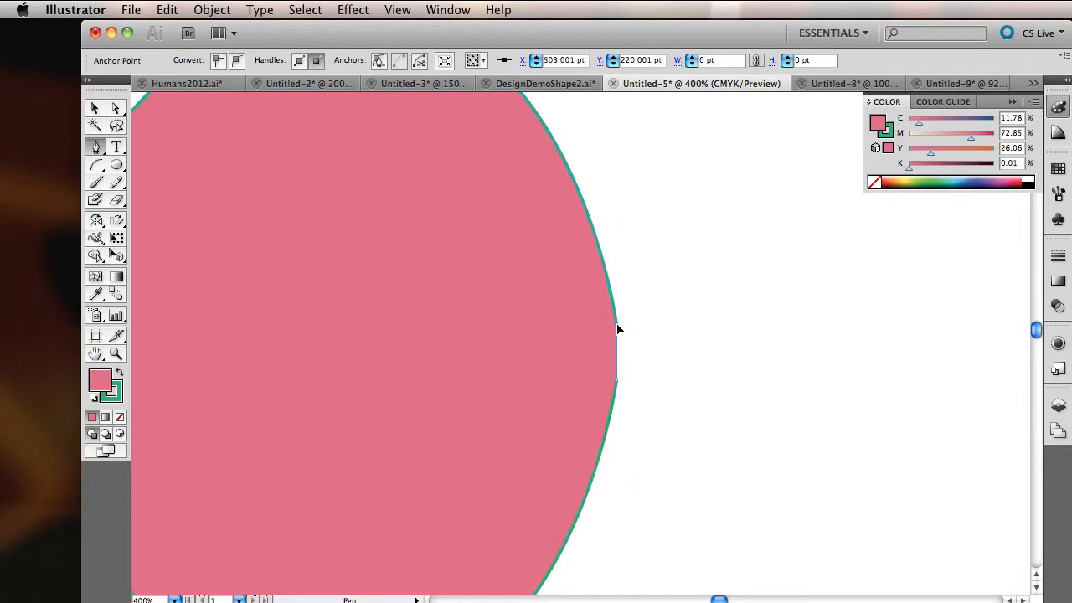
left_click_drag(618, 329, 608, 287)
scroll(679, 292, "left", 5)
scroll(678, 292, "up", 1)
scroll(679, 293, "left", 2)
key("super+minus")
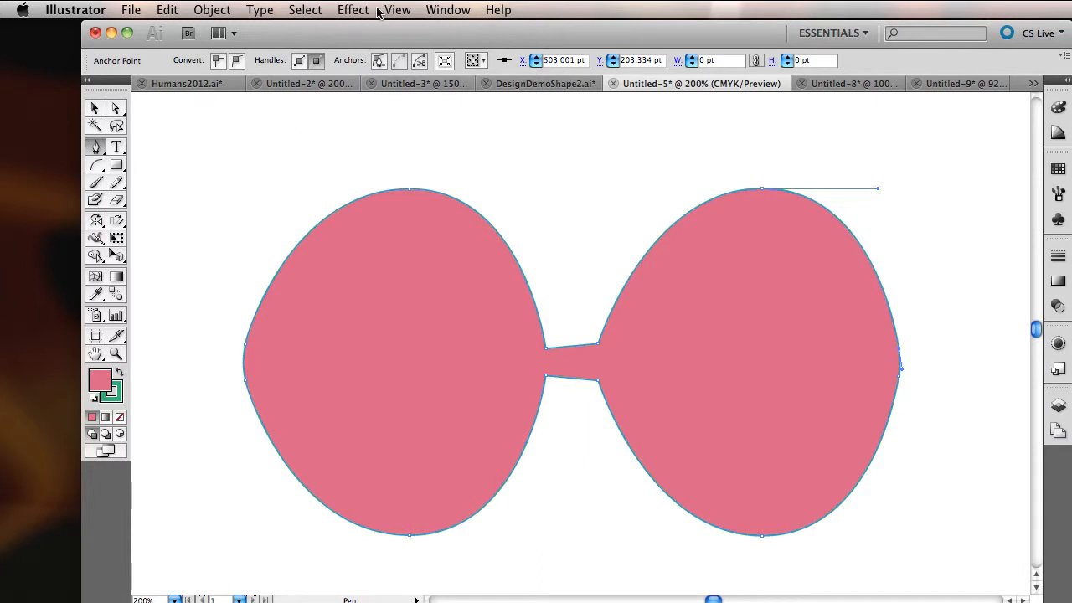
Step: Show the Pathfinder options and draw a five-pointed star above and to the left of the glasses shape
left_click(442, 12)
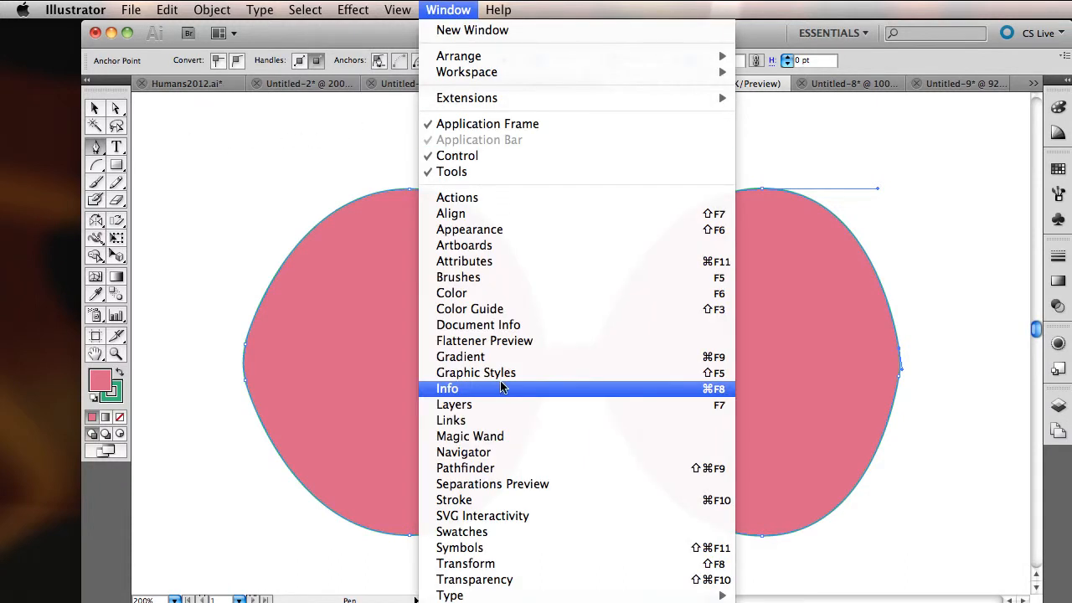
left_click(497, 468)
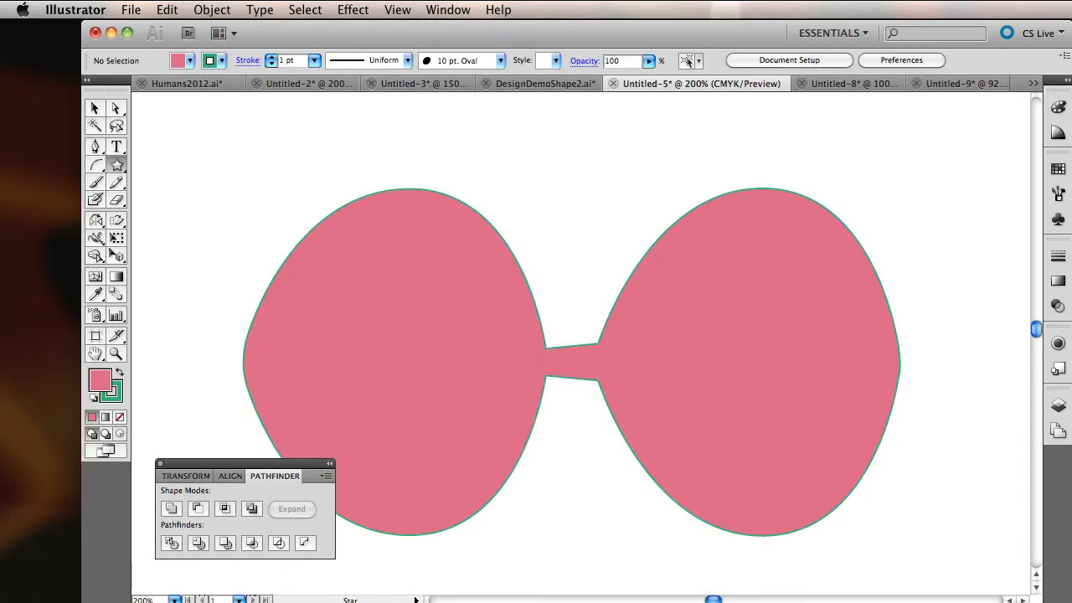
mouse_move(188, 147)
left_mouse_down()
mouse_move(240, 148)
mouse_move(264, 186)
left_mouse_up()
Step: Place the star over the upper left edge of the left lens and unite it with the glasses shape
left_click(94, 108)
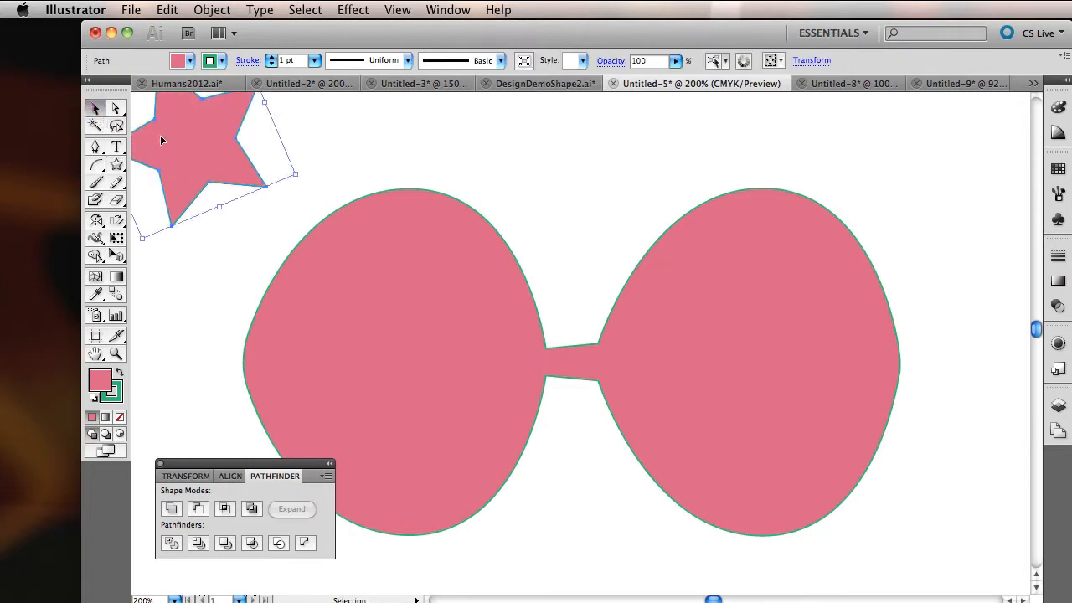
left_click_drag(192, 132, 327, 245)
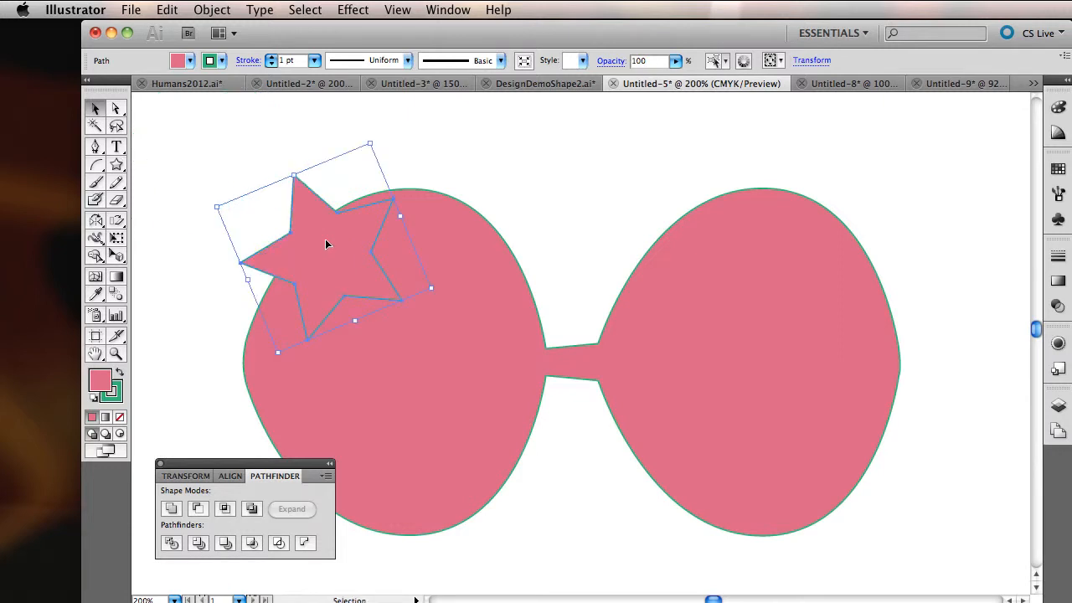
left_click(470, 250, "shift")
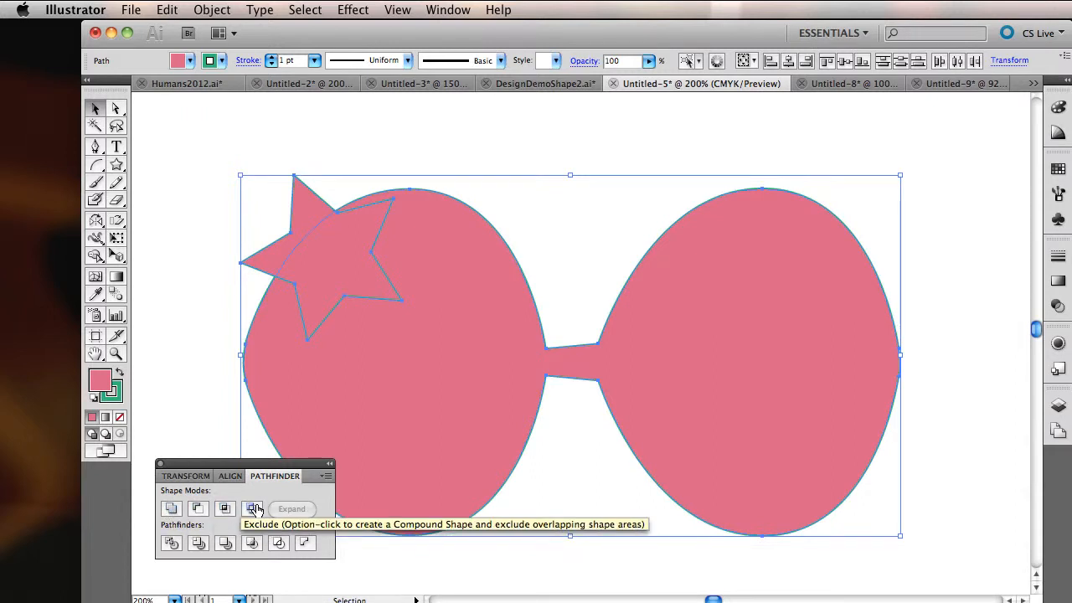
left_click(170, 508)
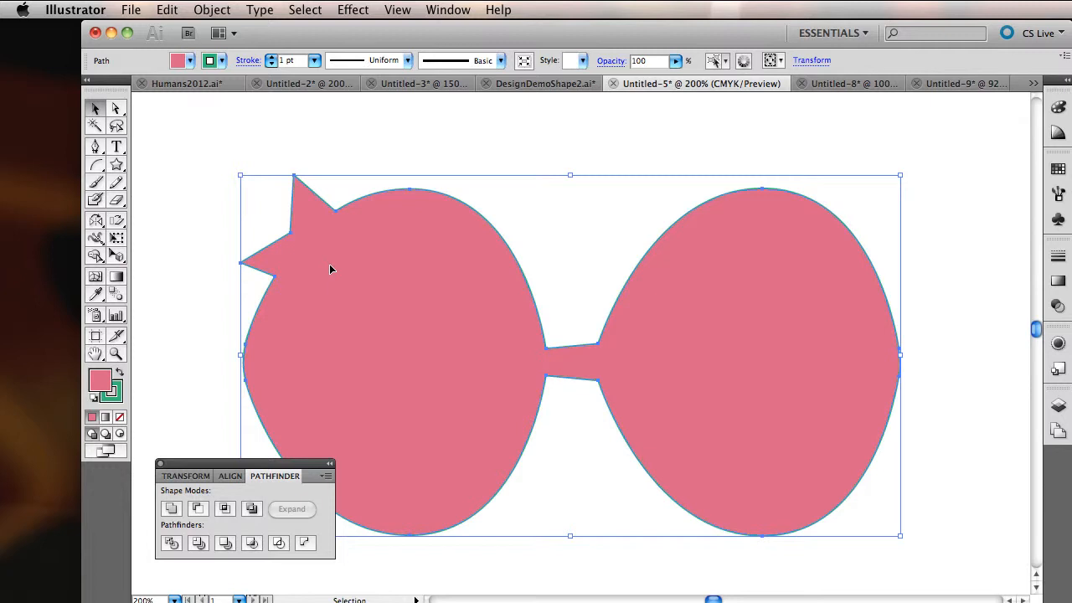
Step: Inspect the united shape in Outline view, return to Preview, and undo the union and the star's move
key("a")
key("super+y")
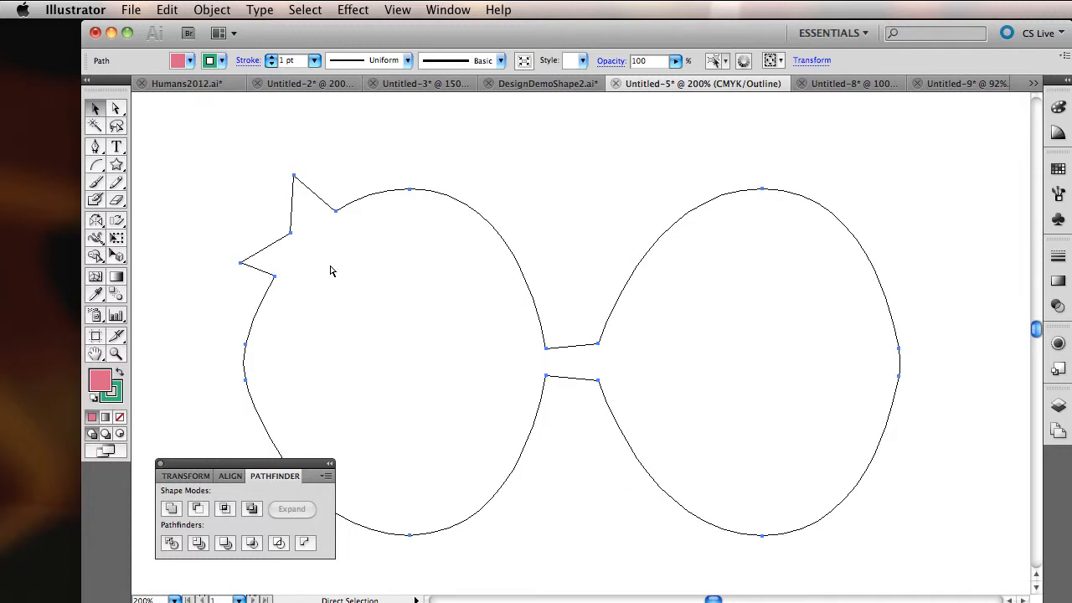
key("super+y")
key("super+z")
key("super+z")
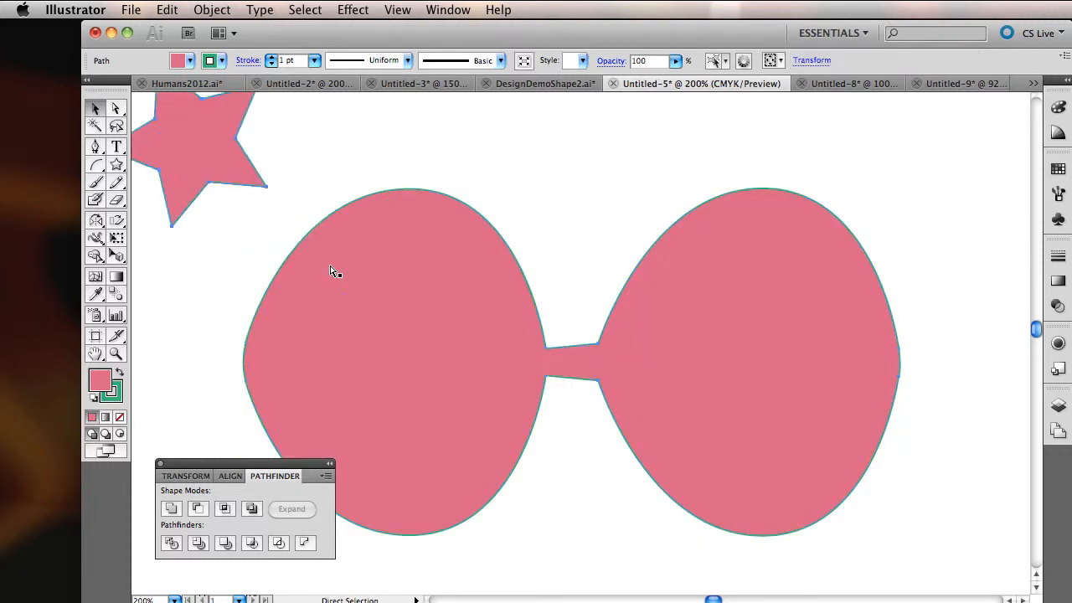
Step: Try subtracting the star from the upper right edge of the left lens with Minus Front, and undo the cut and move
left_click_drag(202, 133, 468, 265)
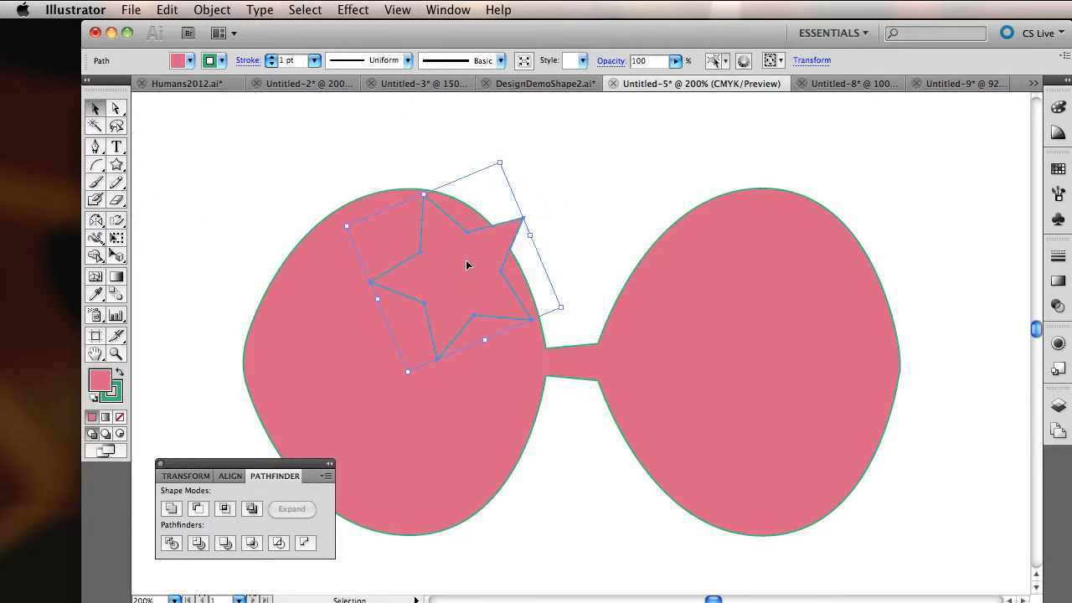
left_click(471, 478, "shift")
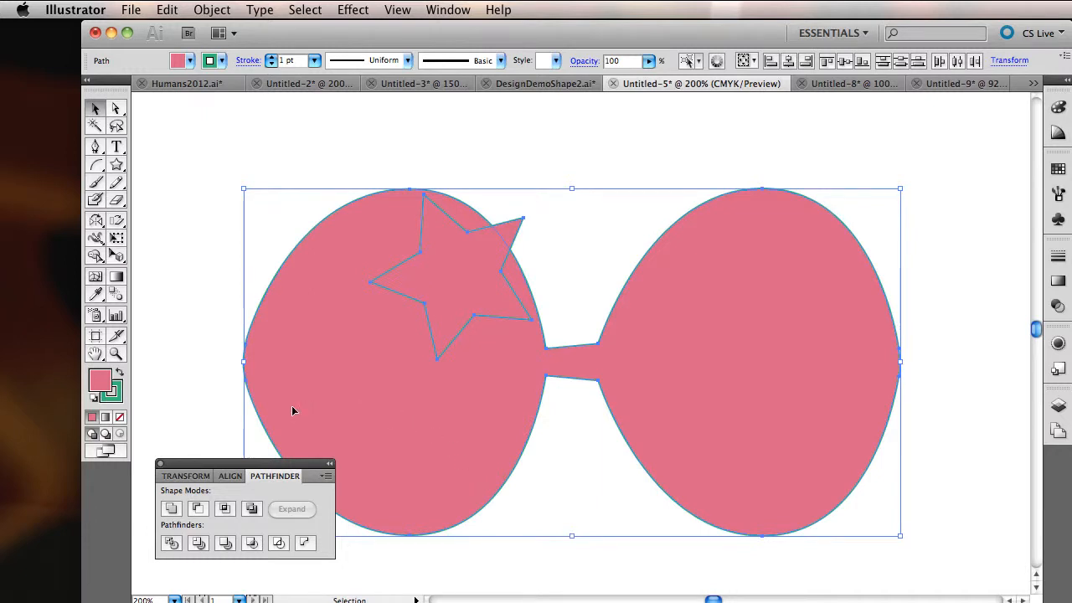
left_click(199, 509)
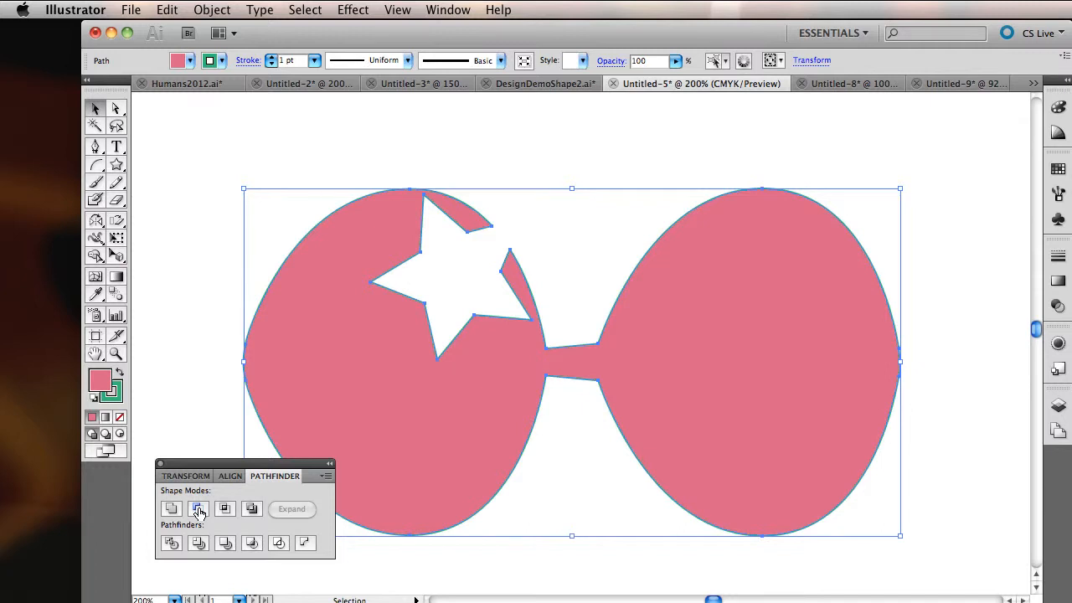
key("ctrl+z")
key("ctrl+z")
Step: Move the star onto the bridge between the lenses and scale it proportionally to about twice its size
left_click_drag(208, 162, 584, 381)
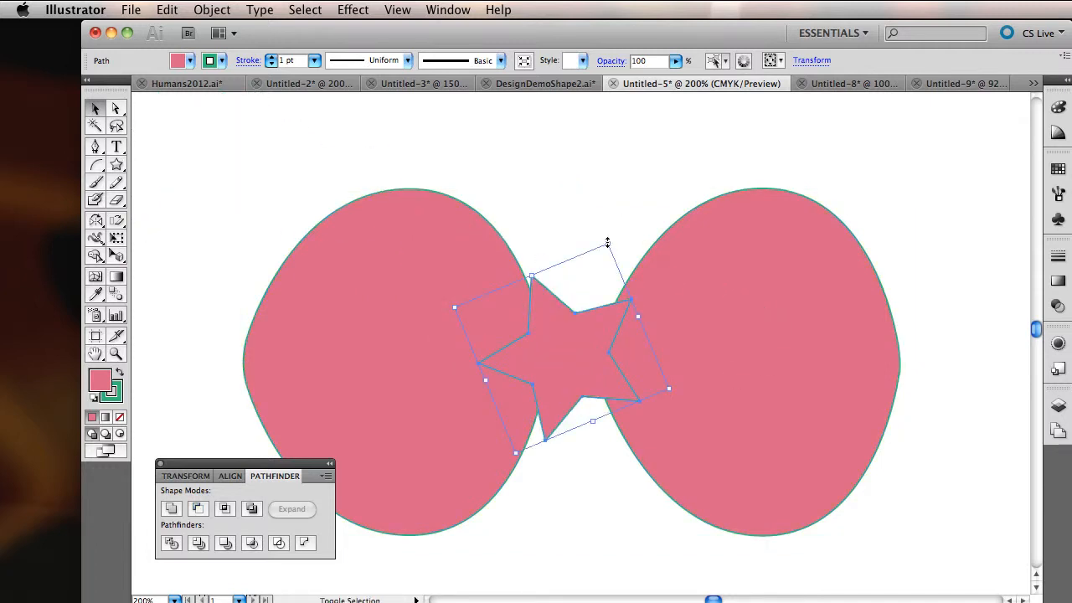
mouse_move(607, 242)
left_mouse_down()
mouse_move(692, 134)
mouse_move(695, 112)
left_mouse_up()
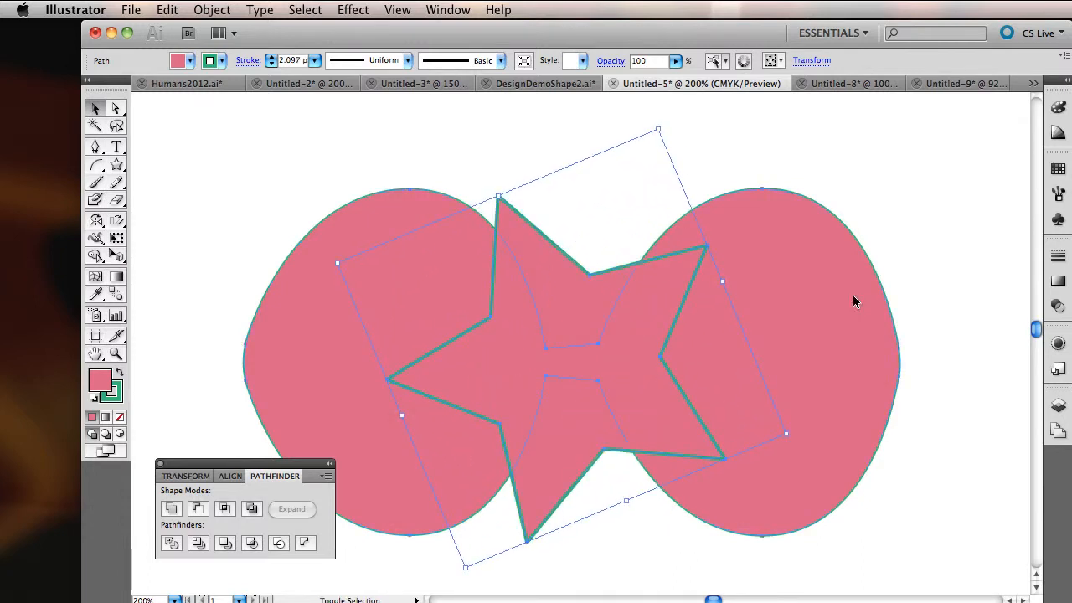
Step: Try intersecting the enlarged star with the glasses shape, and undo the intersection
key("super+a")
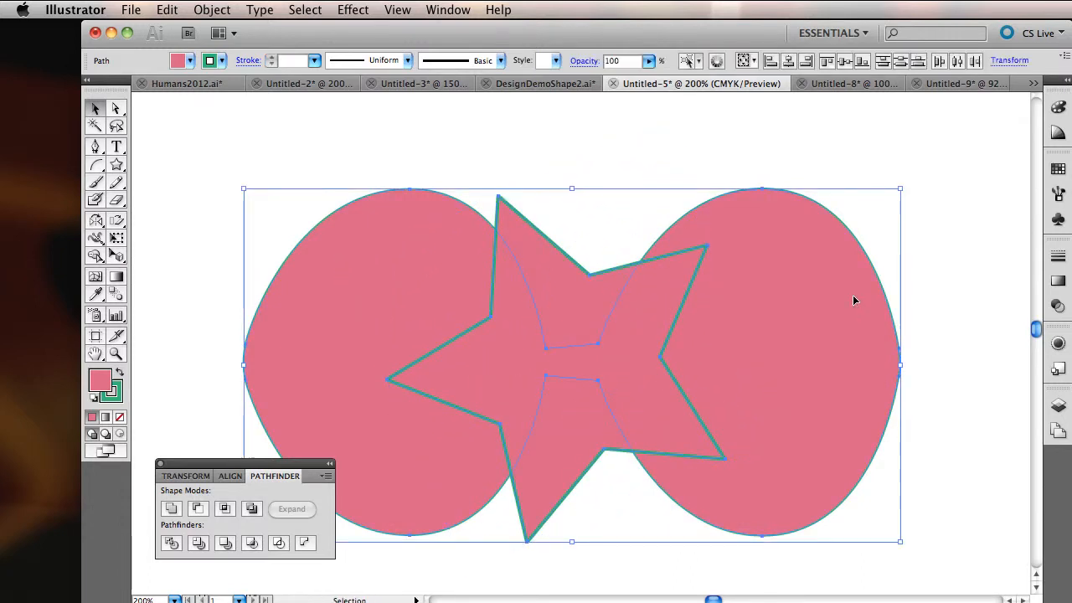
left_click(225, 510)
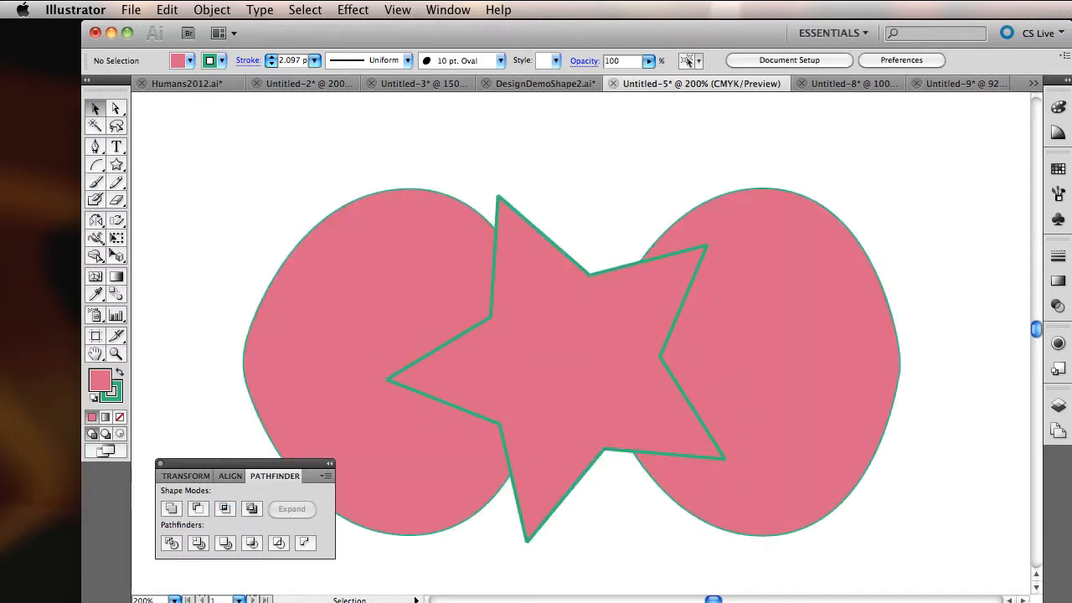
left_click(650, 310, "shift+super")
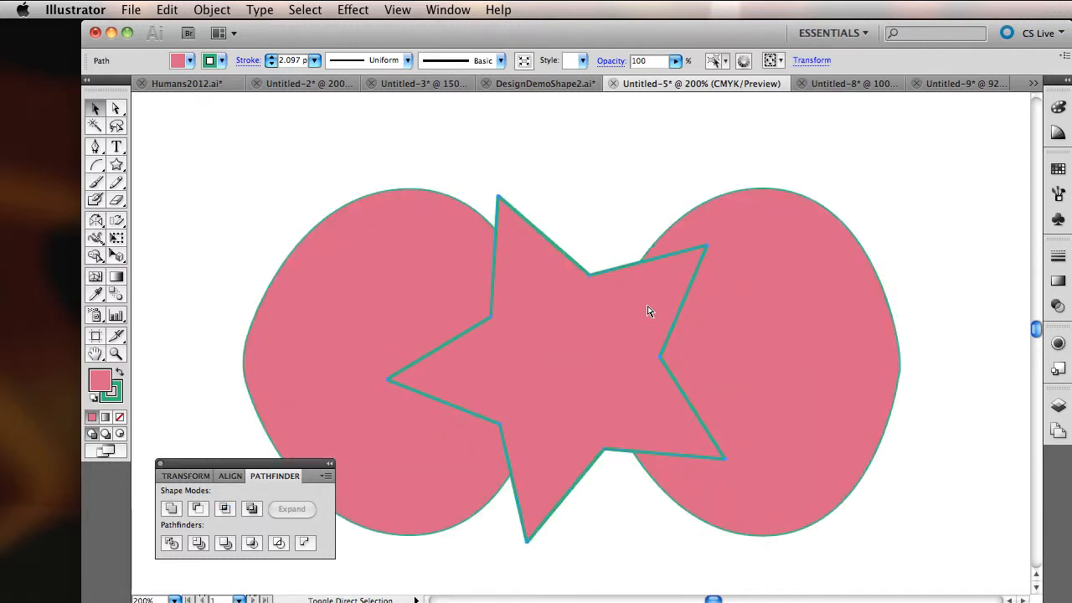
Step: Select the star and the glasses shape and apply Exclude to knock out their overlapping areas
left_click(769, 293, "shift+super")
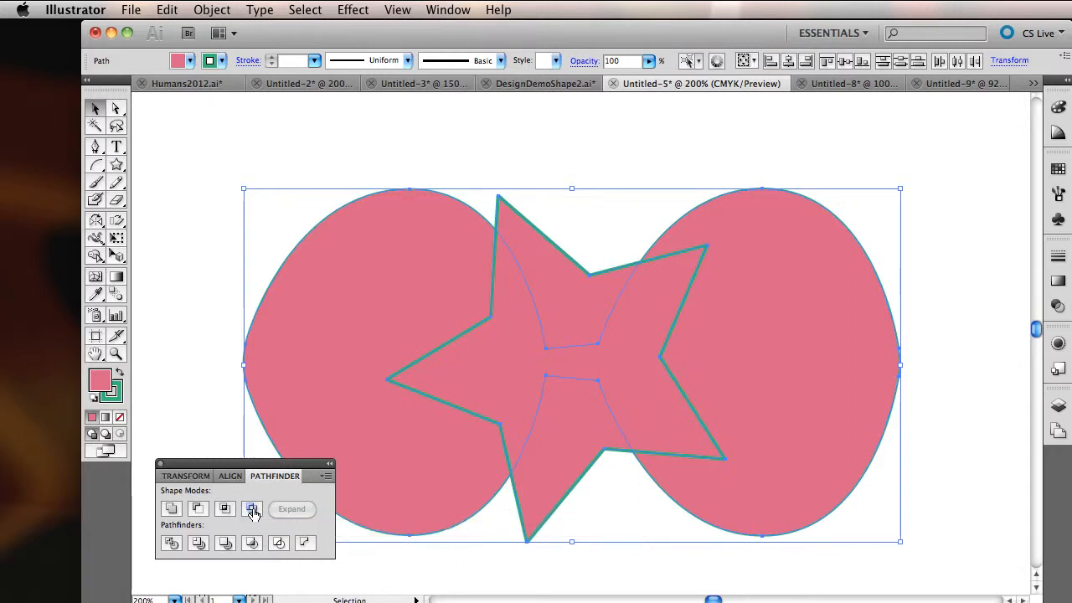
left_click(253, 512)
left_click(1029, 455)
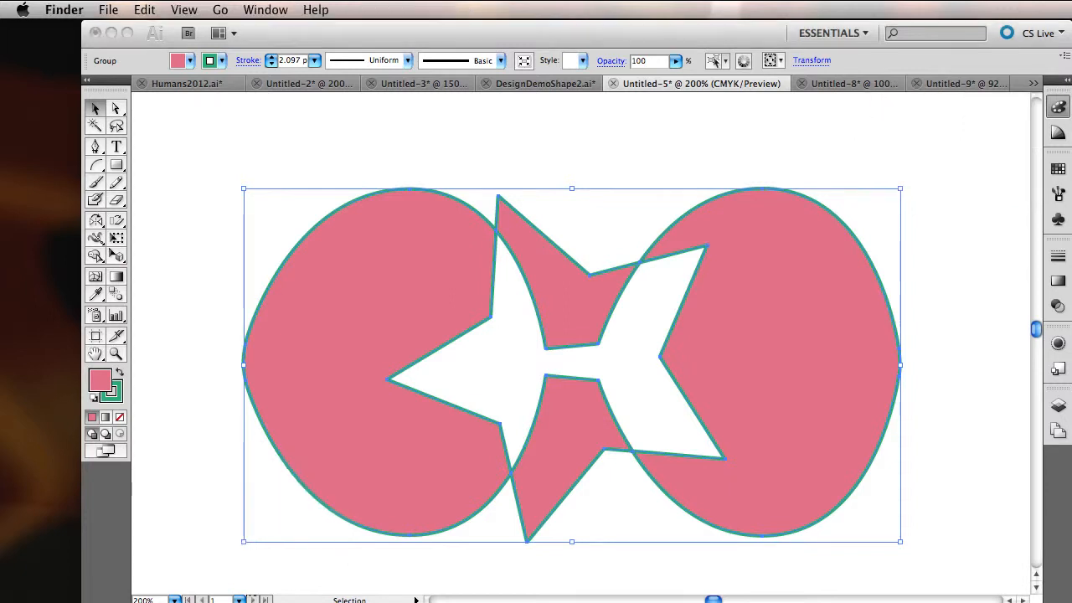
Step: Draw a tall rectangle over the middle of the excluded shape and fill it with blue, C 78.82, M 69.41, Y 0, K 0
left_click(116, 161)
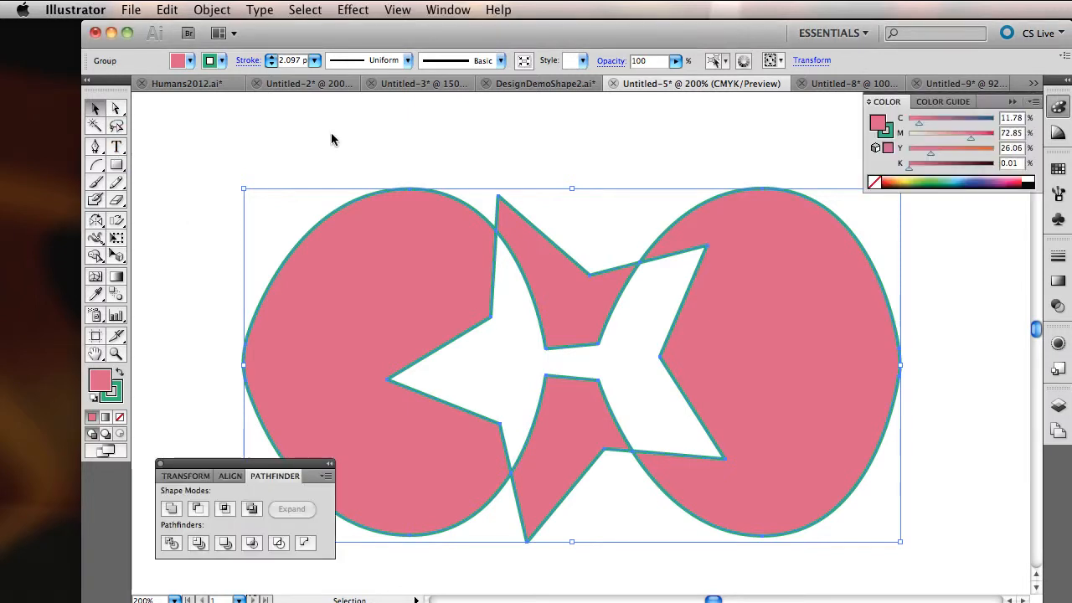
left_click(117, 164)
mouse_move(425, 123)
left_mouse_down()
mouse_move(567, 352)
mouse_move(753, 577)
left_mouse_up()
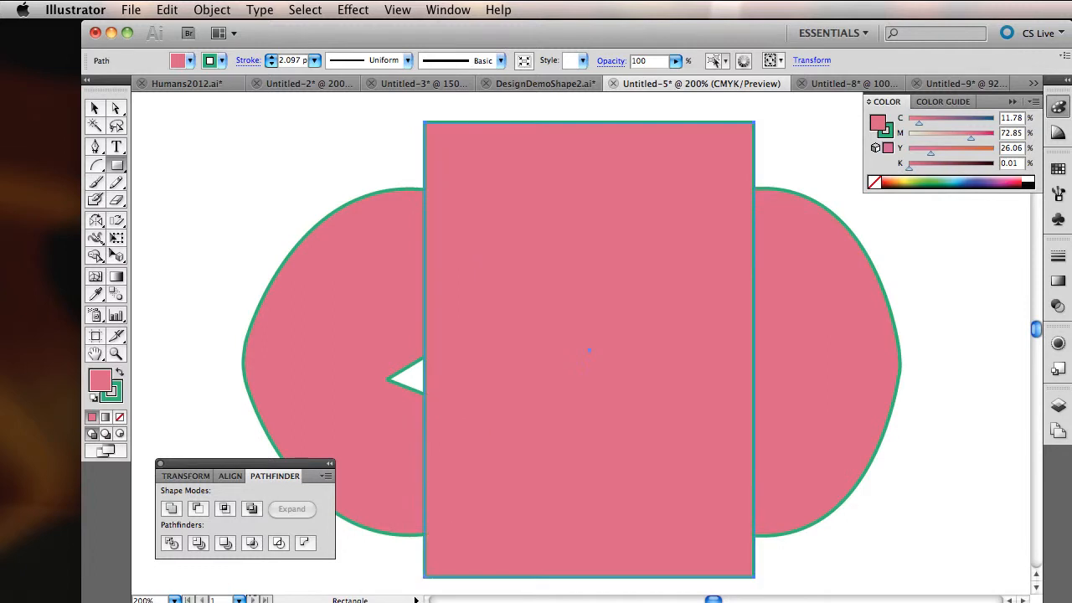
left_click(978, 177)
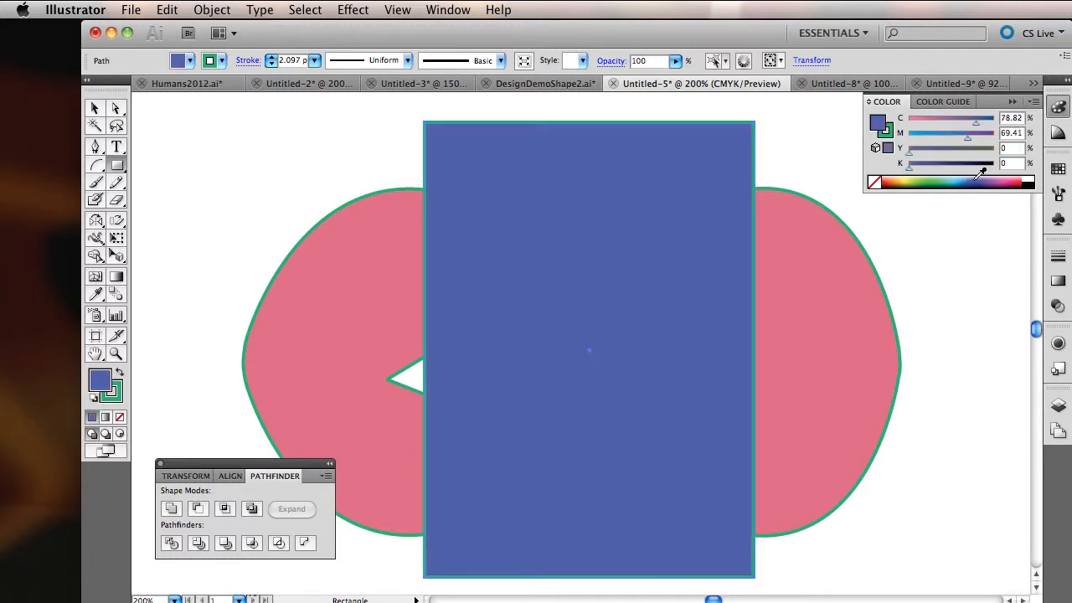
Step: Send the blue rectangle behind the excluded glasses-and-star shape and move it over behind the right lens
key("v")
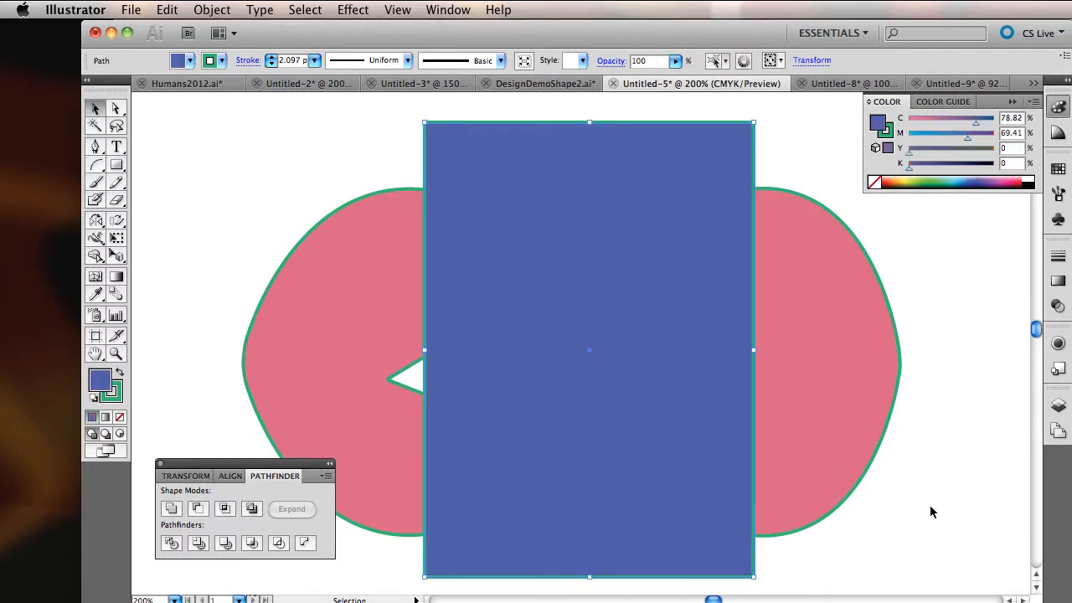
left_click(203, 11)
mouse_move(247, 48)
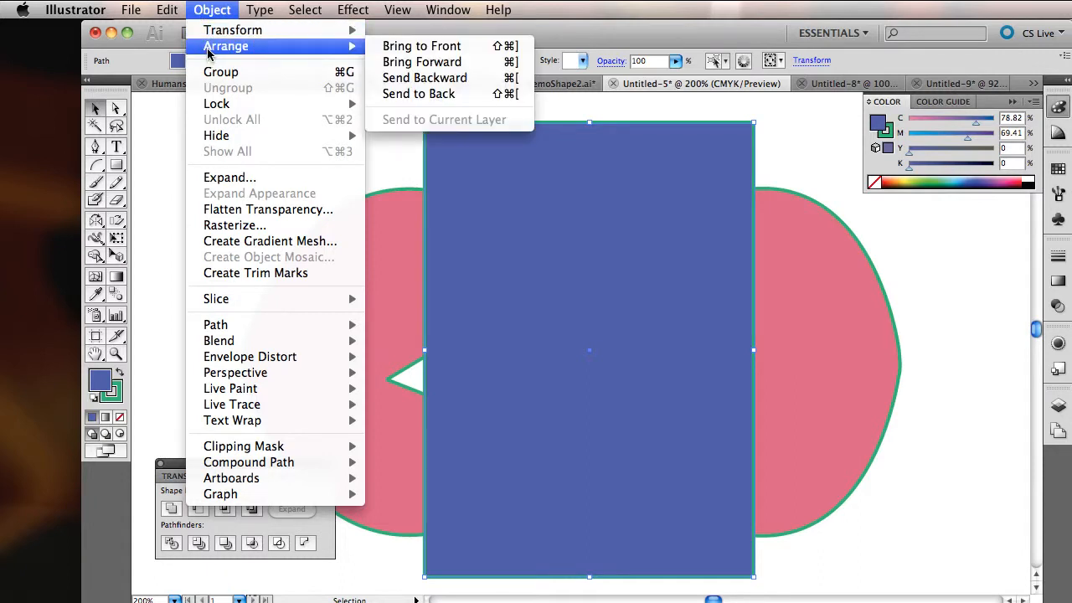
left_click(419, 95)
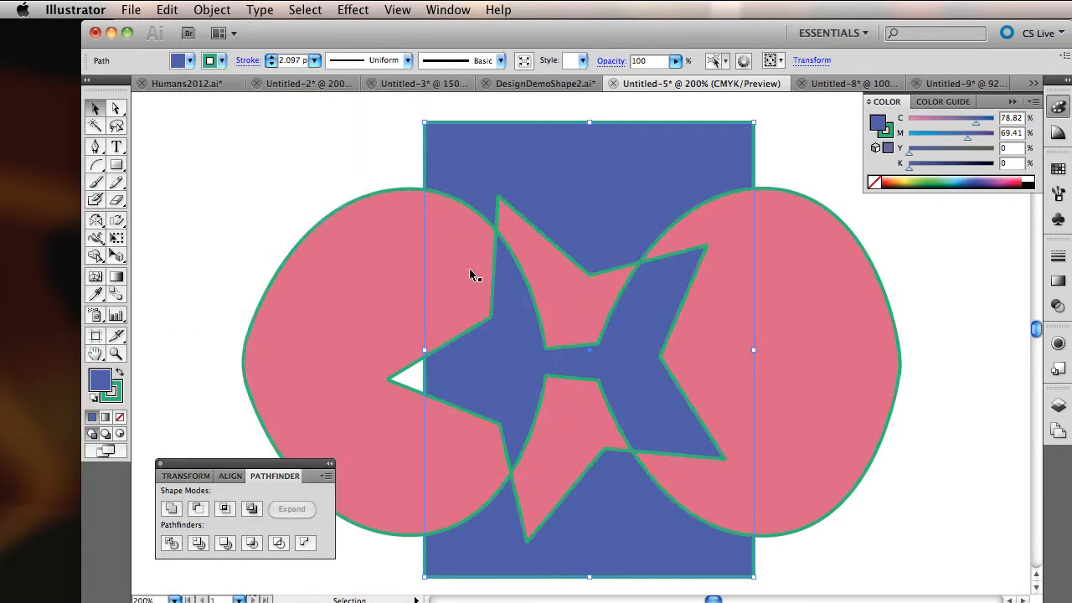
left_click_drag(595, 161, 647, 141)
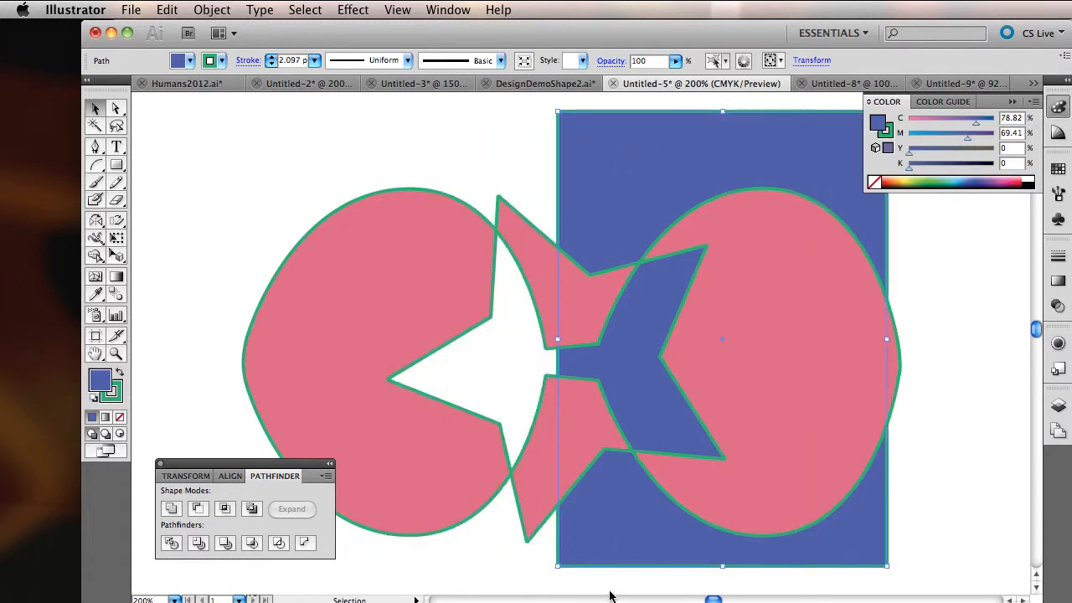
Step: Draw a tall green rectangle (C 41.57, Y 100) over the left lens's upper edge and a thin magenta bar (C 29.02, M 96.47) across it
left_click(117, 165)
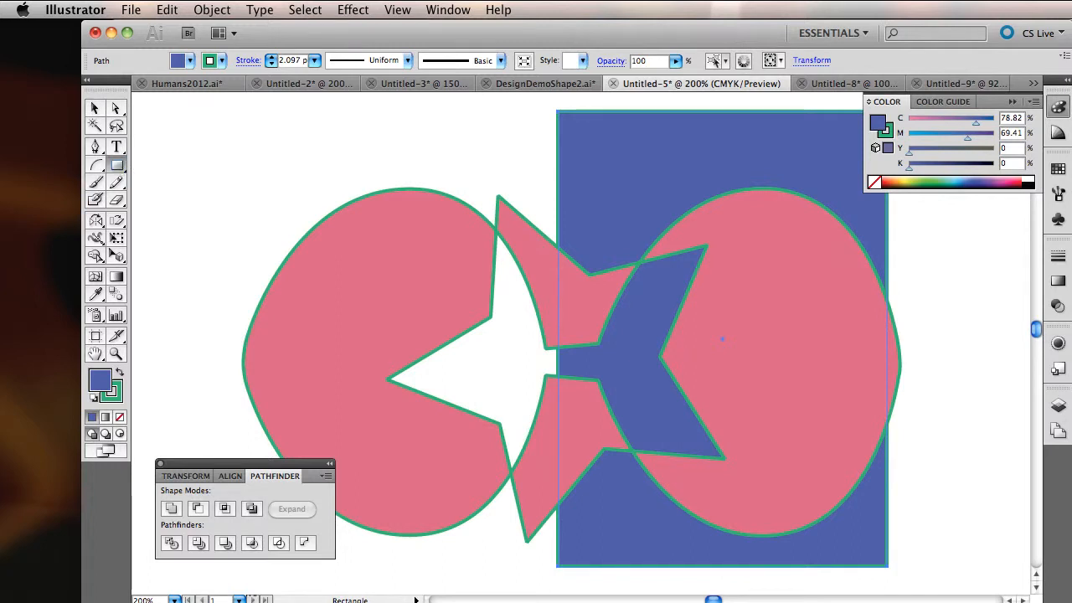
left_click_drag(365, 124, 459, 292)
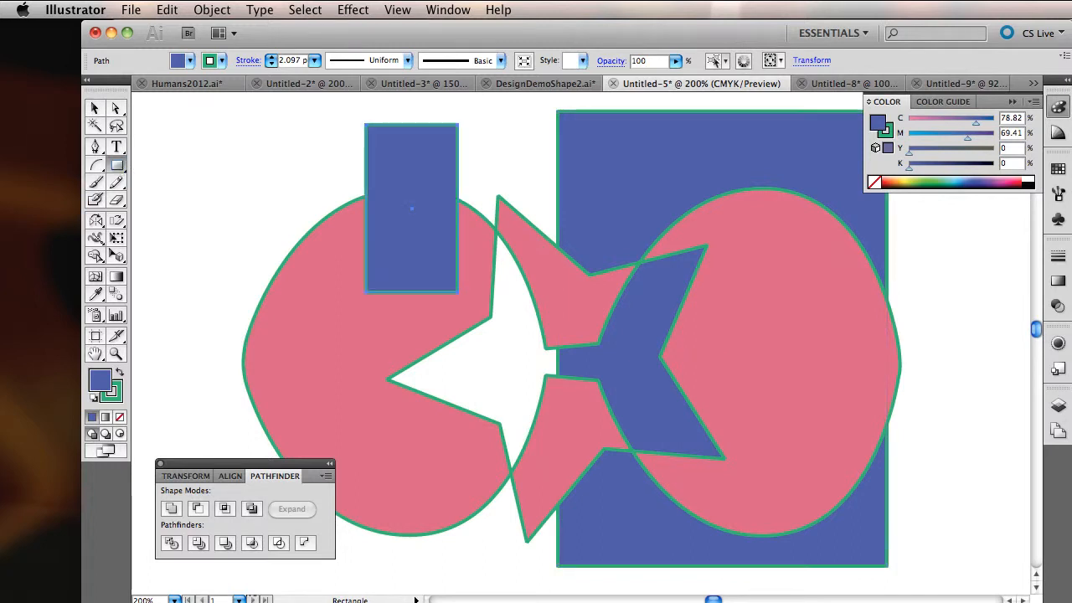
left_click(918, 182)
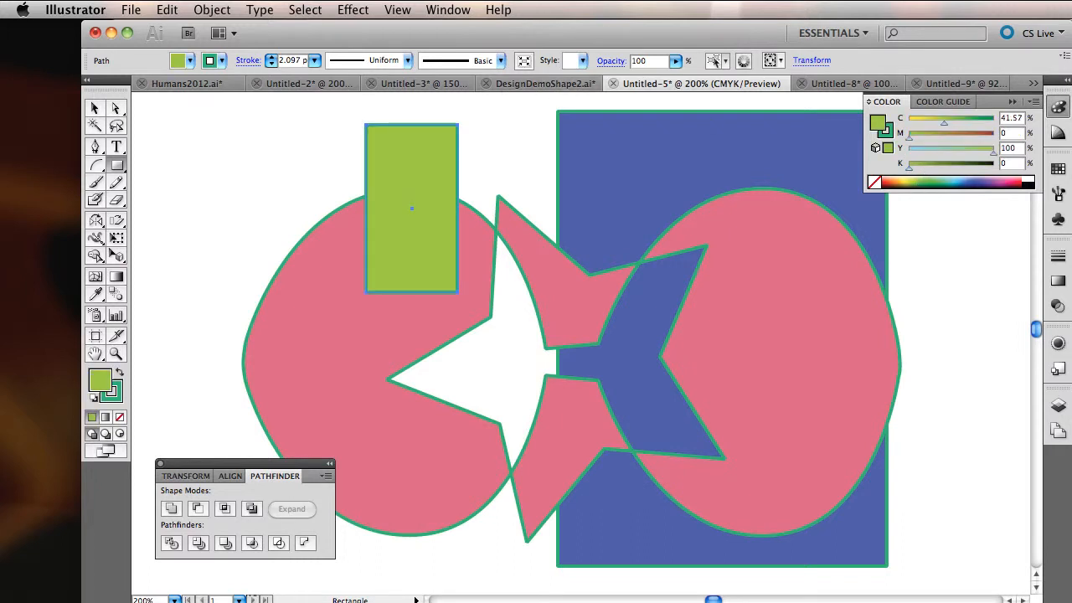
left_click_drag(264, 155, 510, 179)
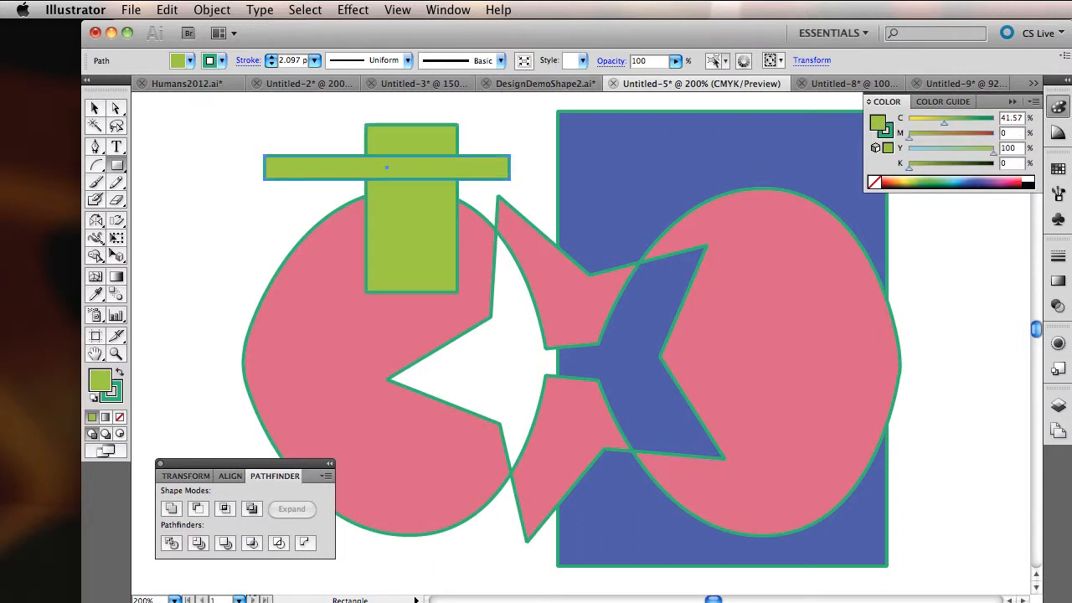
left_click(1008, 180)
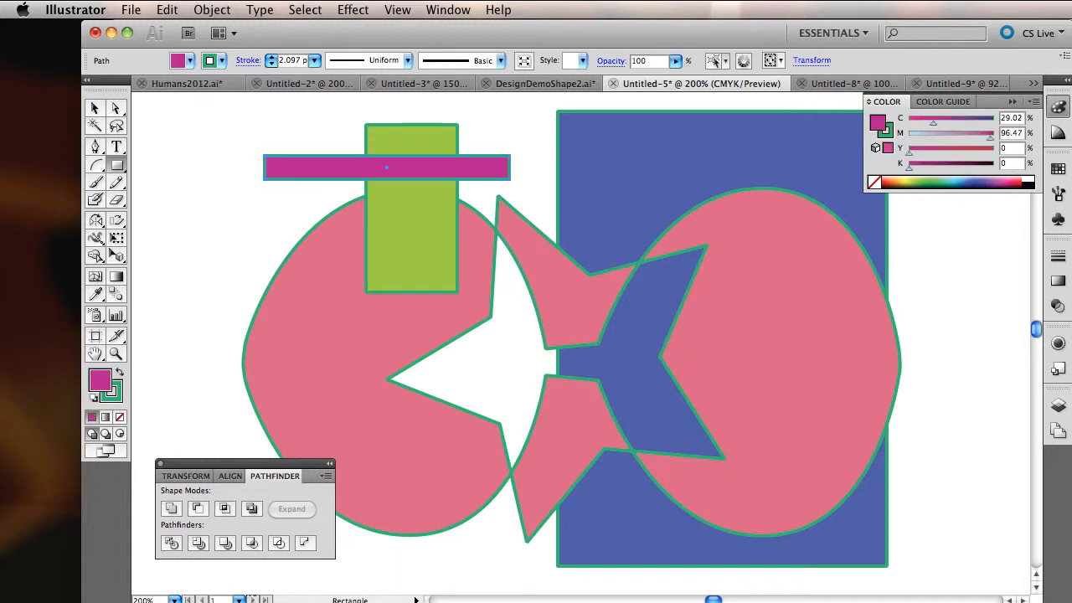
Step: Send the magenta bar to the back of the stacking order
left_click(93, 108)
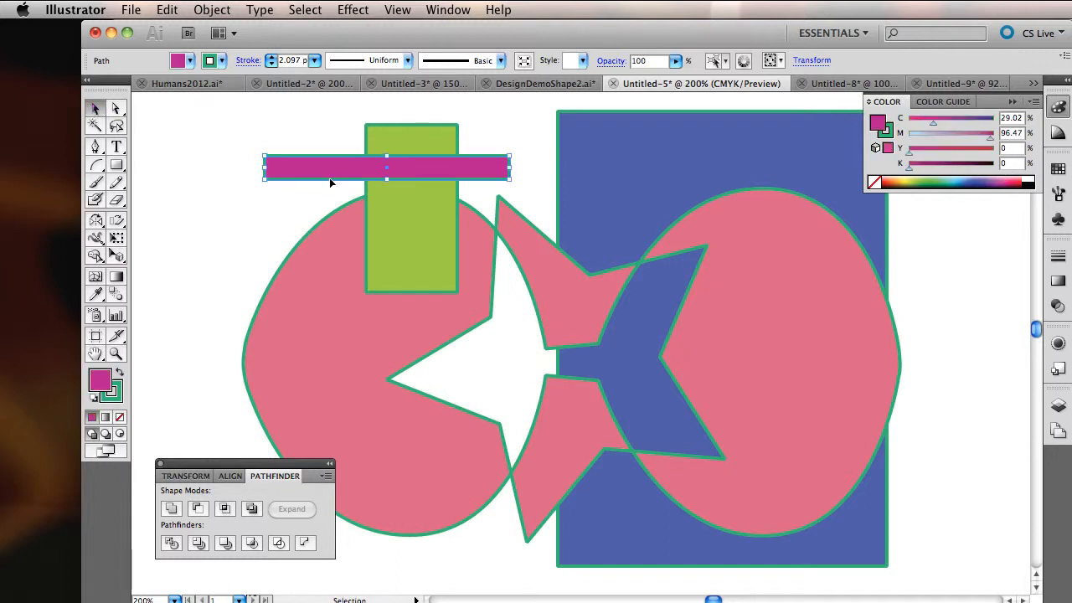
left_click(211, 10)
mouse_move(231, 47)
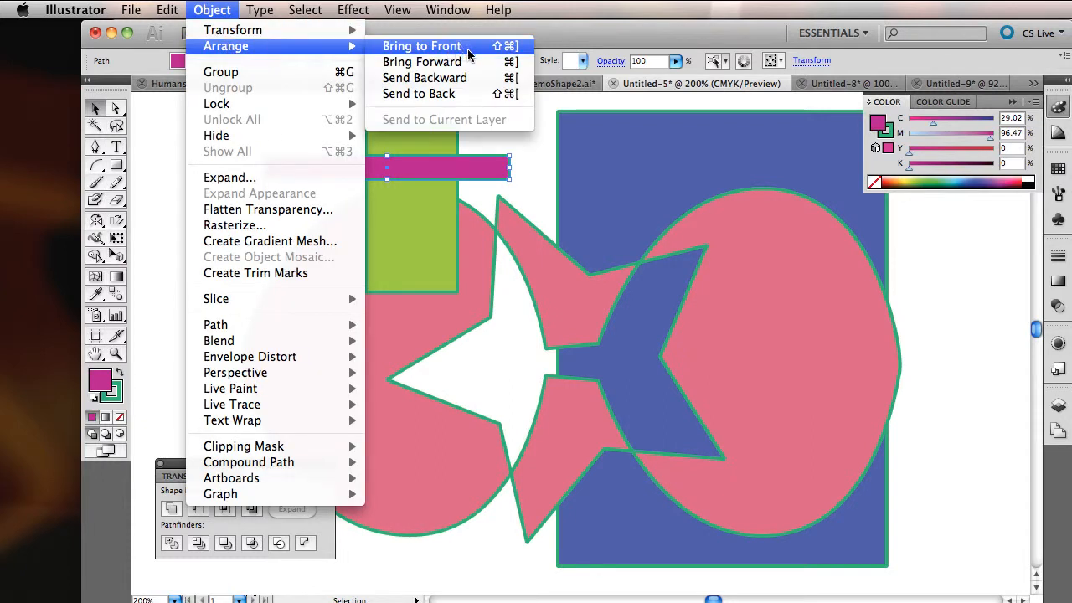
left_click(455, 95)
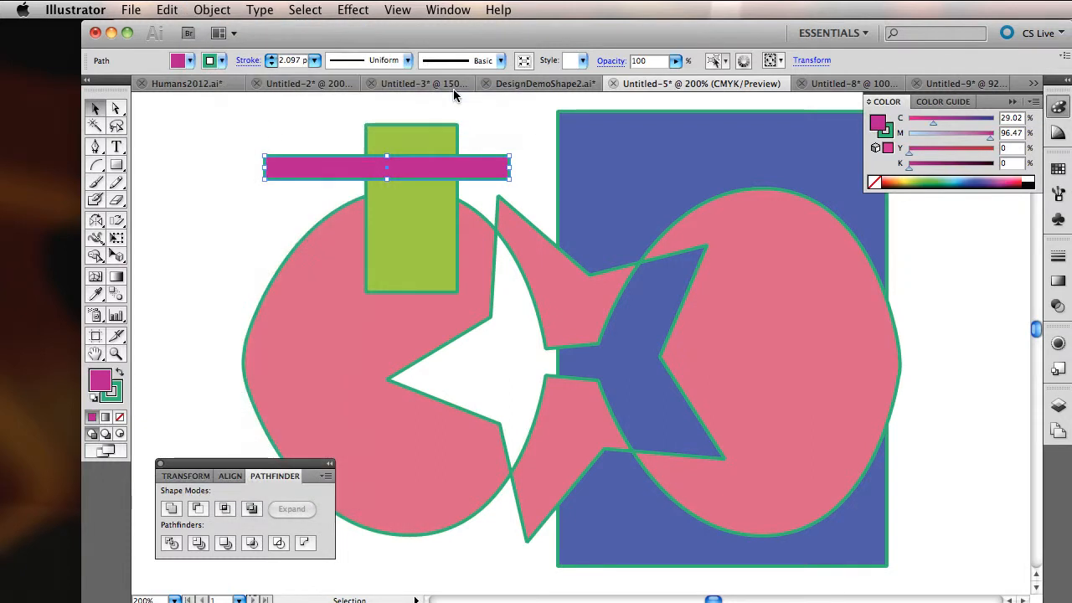
Step: Send the green rectangle to the back, behind the magenta bar and the left lens
left_click(435, 226)
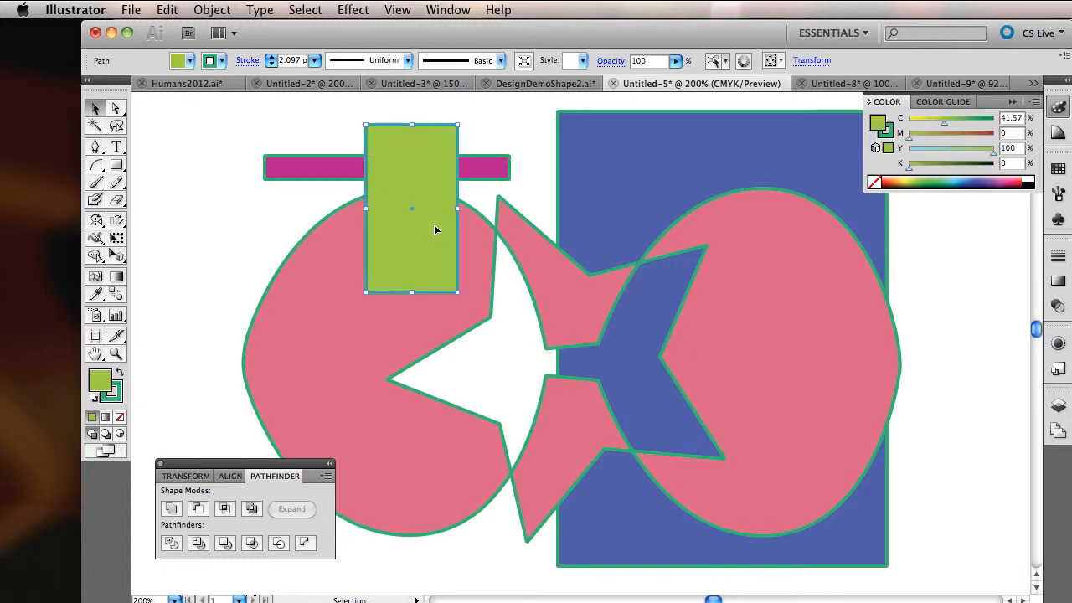
left_click(211, 10)
mouse_move(226, 46)
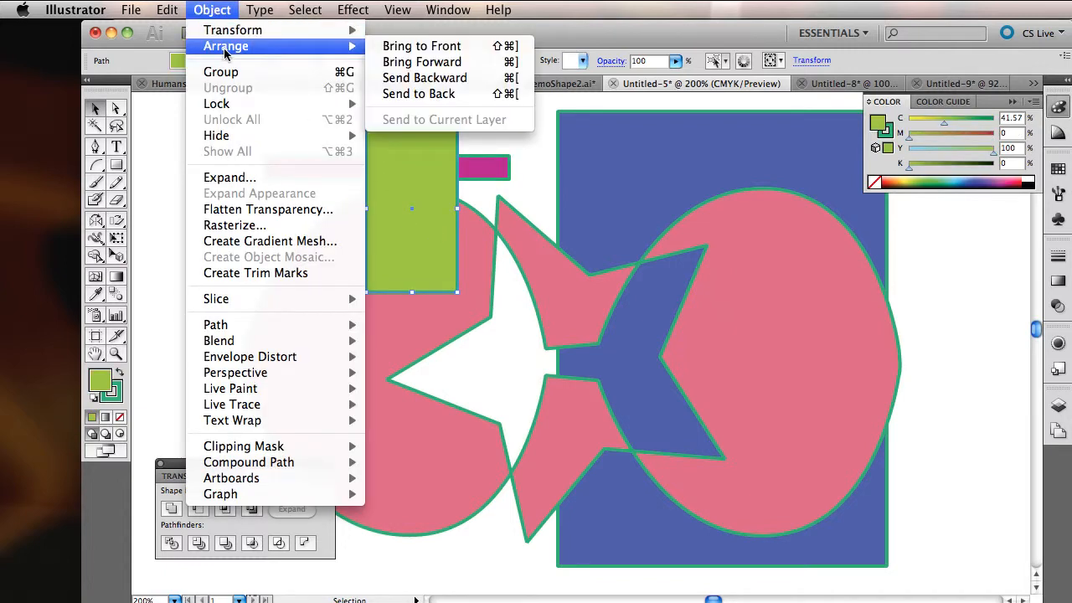
left_click(417, 95)
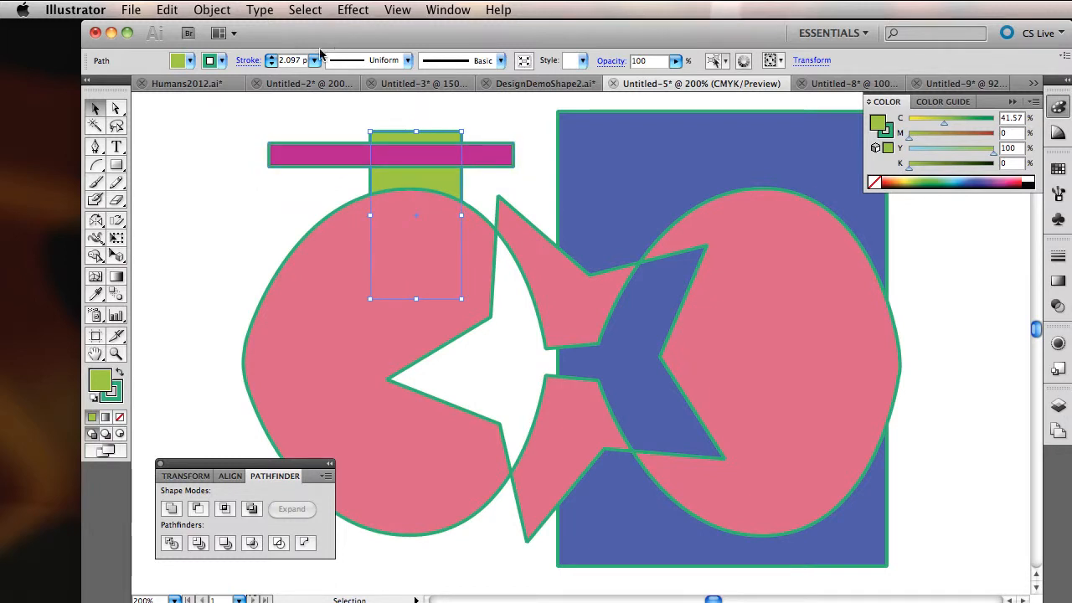
Step: Lower the magenta bar to just above the left lens and raise the green rectangle slightly to form a hat
left_click(316, 157)
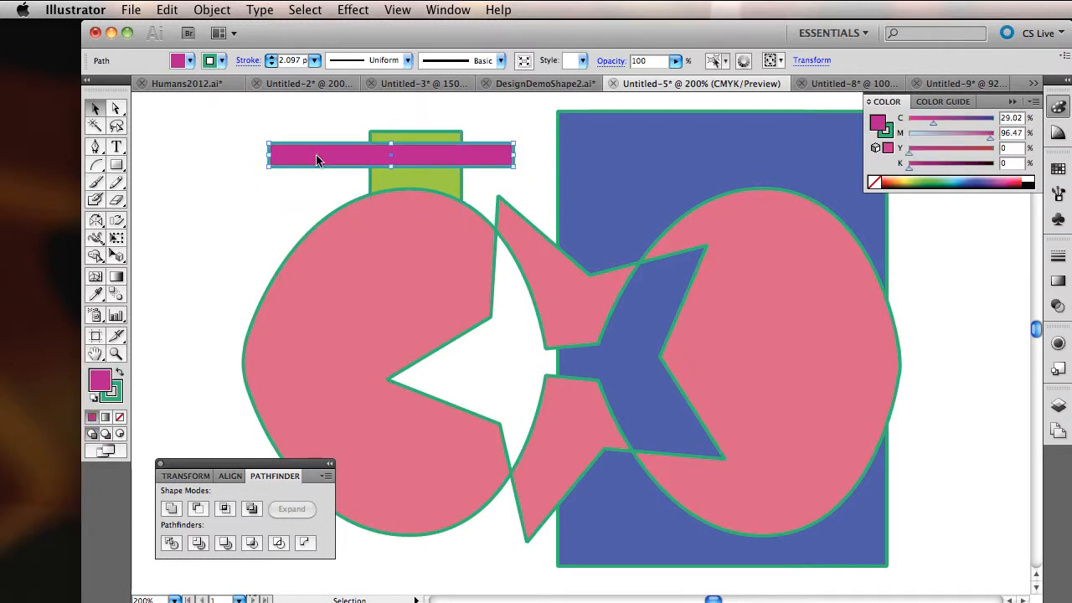
mouse_move(316, 155)
left_mouse_down()
mouse_move(290, 244)
mouse_move(273, 251)
mouse_move(305, 172)
left_mouse_up()
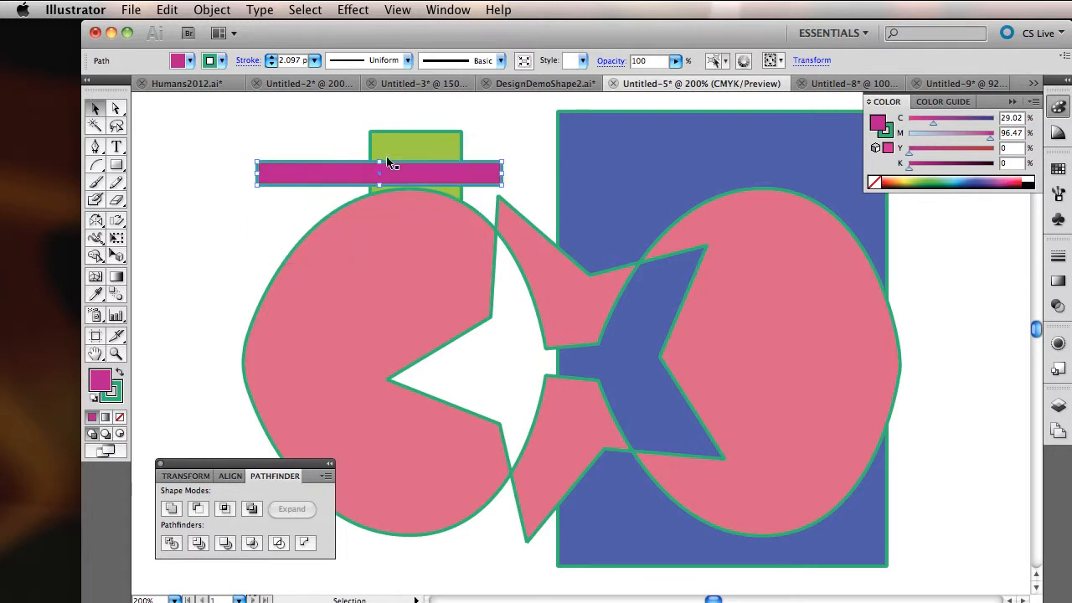
left_click(402, 149)
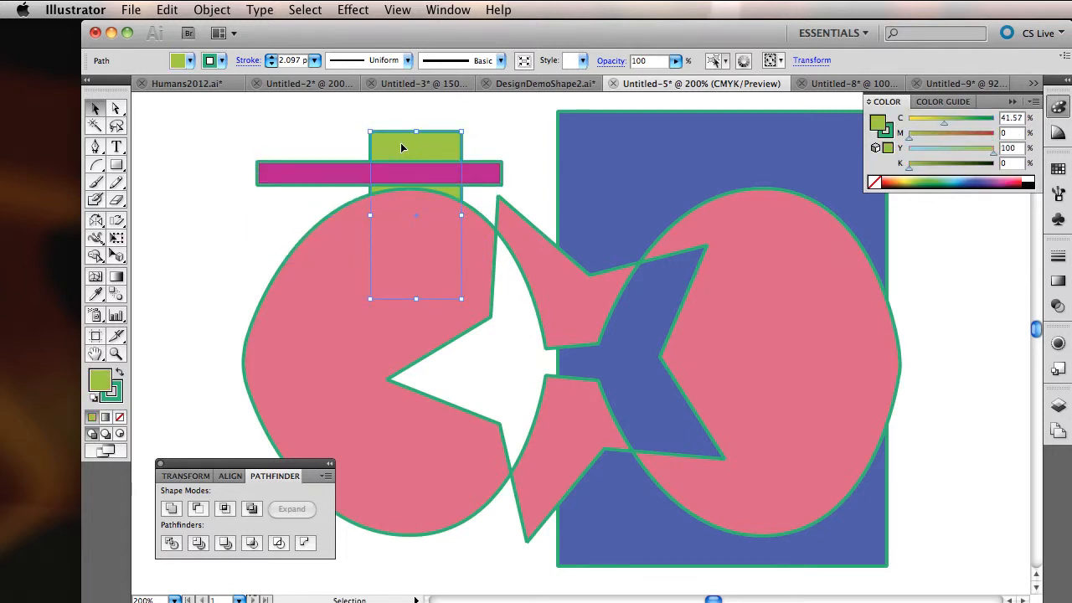
mouse_move(401, 148)
left_mouse_down()
mouse_move(526, 150)
mouse_move(401, 134)
left_mouse_up()
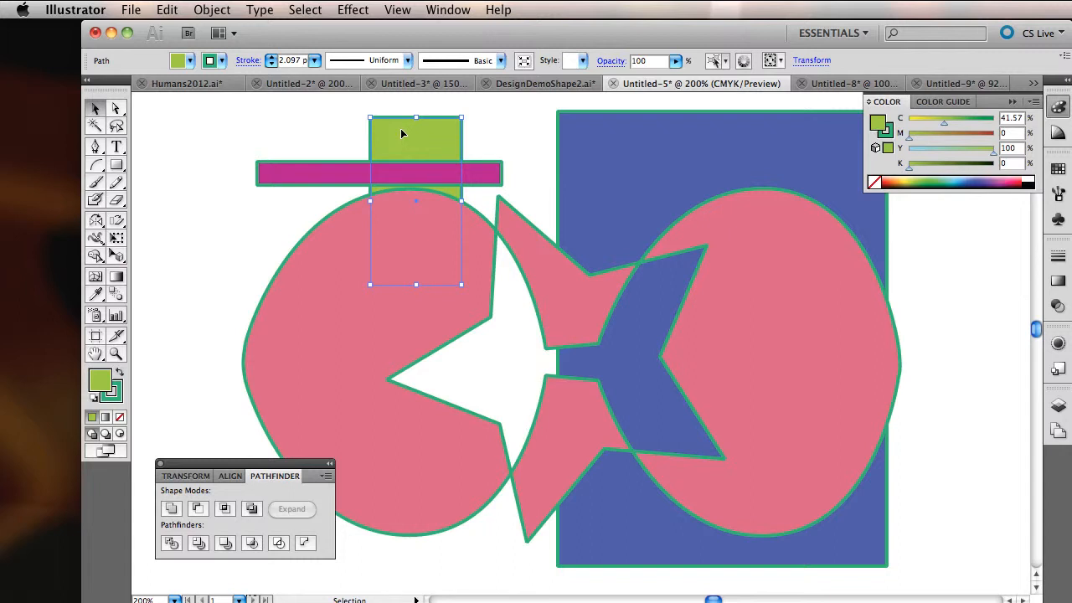
Step: Send the excluded glasses shape to the back, behind the green and blue rectangles
left_click(347, 337)
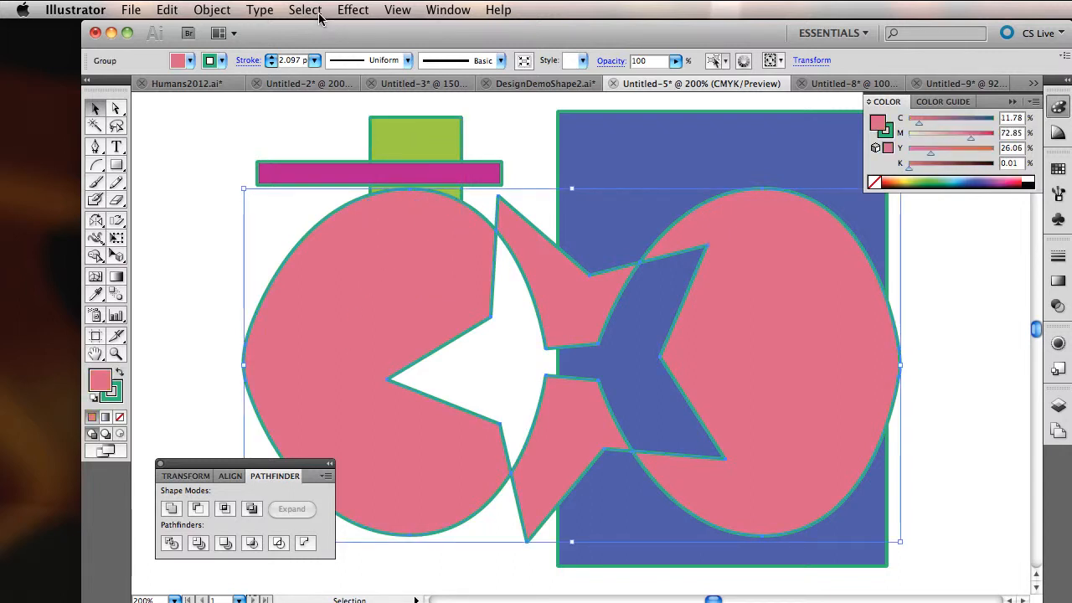
left_click(219, 10)
mouse_move(235, 47)
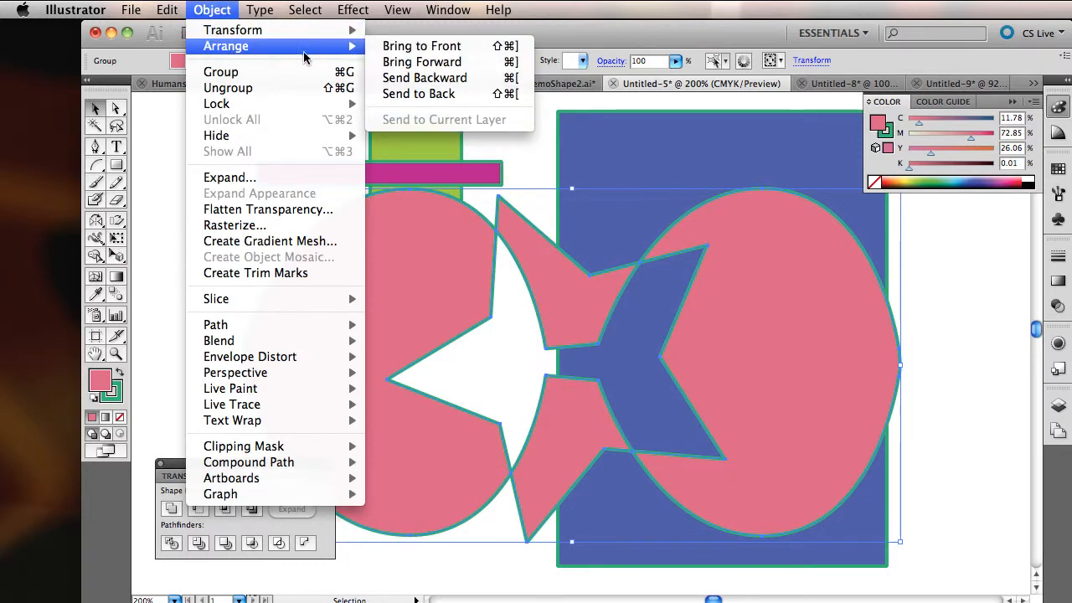
left_click(462, 93)
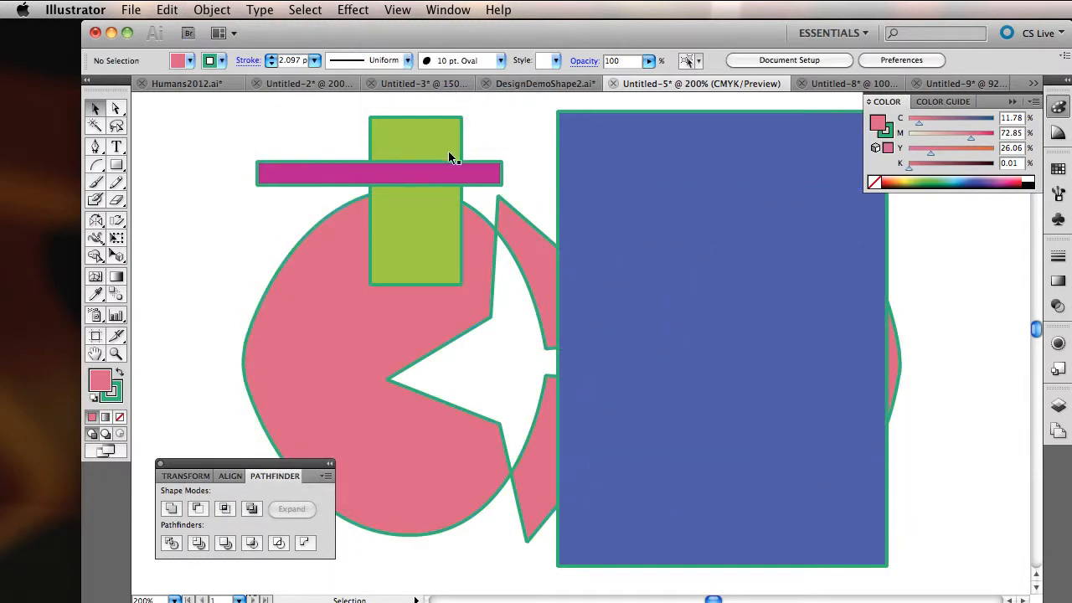
Step: Bring the glasses shape back to the front, and undo the edits back to the plain glasses shape
left_click(393, 322)
key("super+shift+bracketright")
left_click(353, 167)
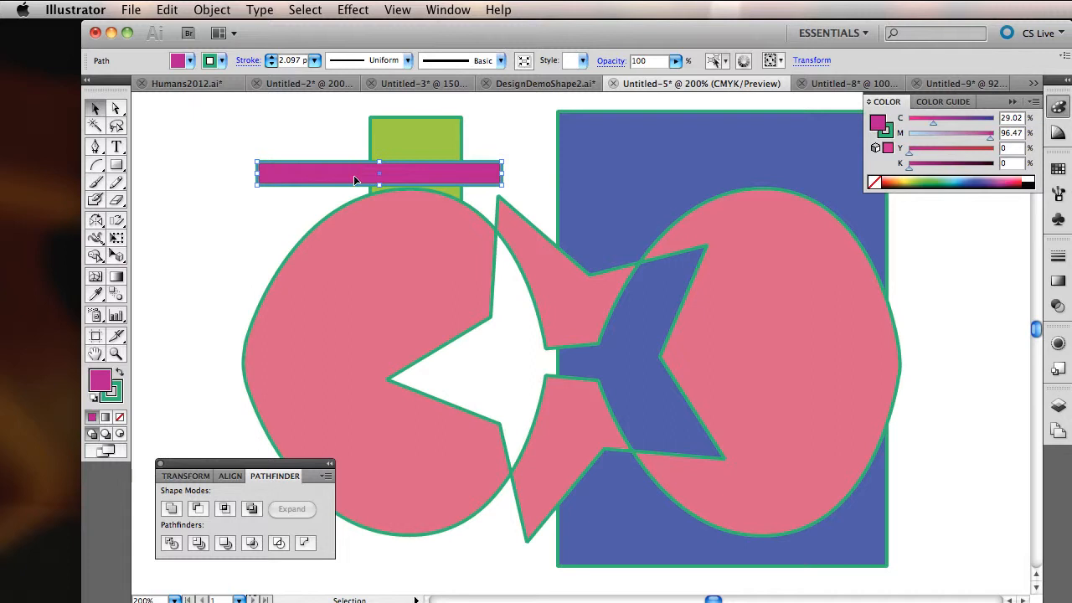
key("super+z")
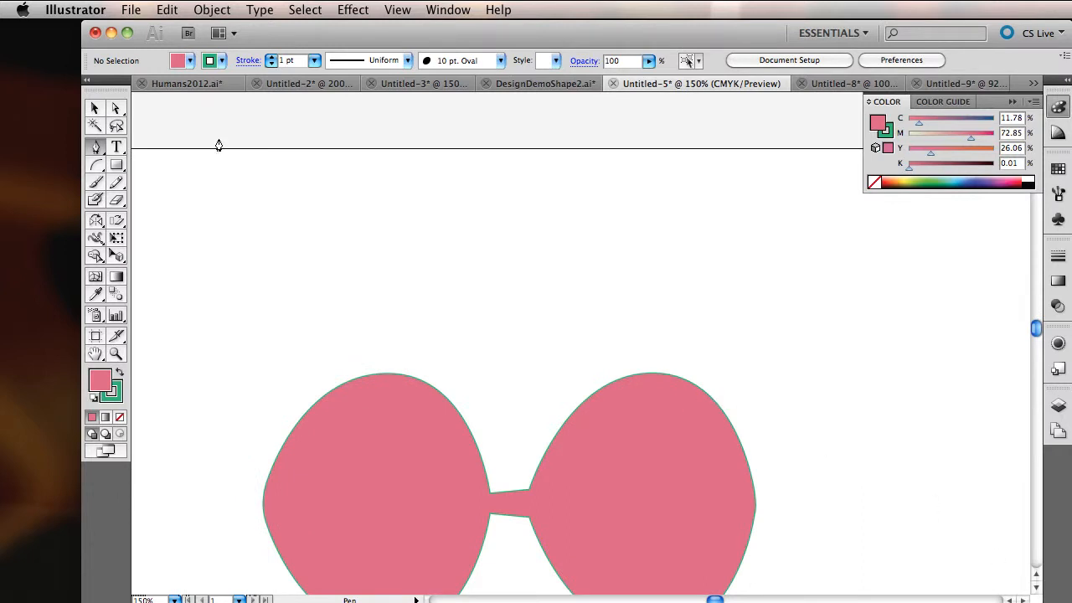
Step: Draw an open wavy path with no fill above the glasses and offset it by 20 pt with miter joins
left_click(288, 271)
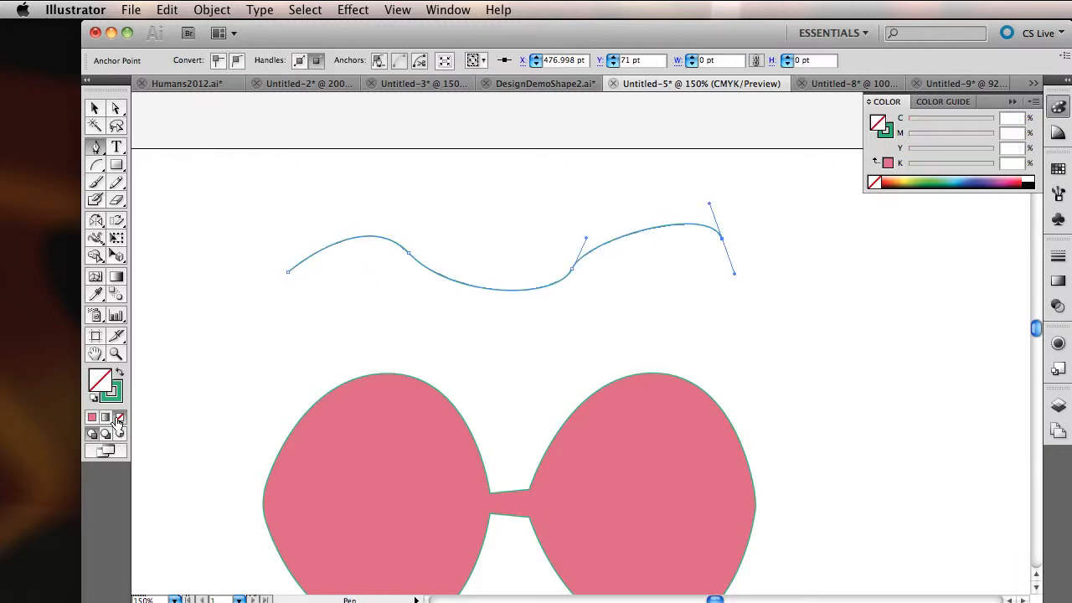
left_click(209, 10)
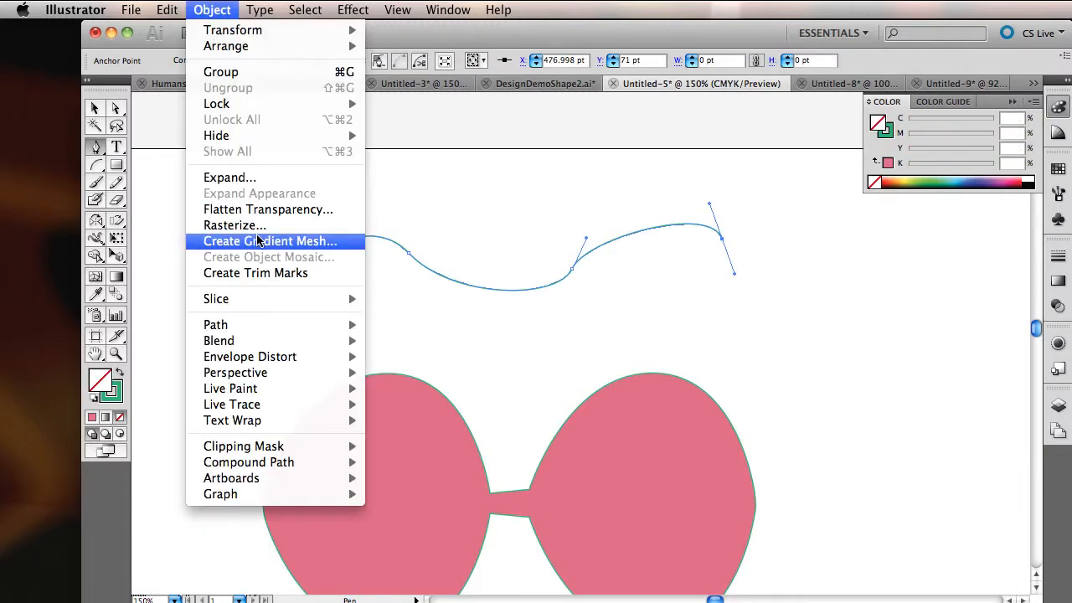
mouse_move(276, 324)
left_click(403, 385)
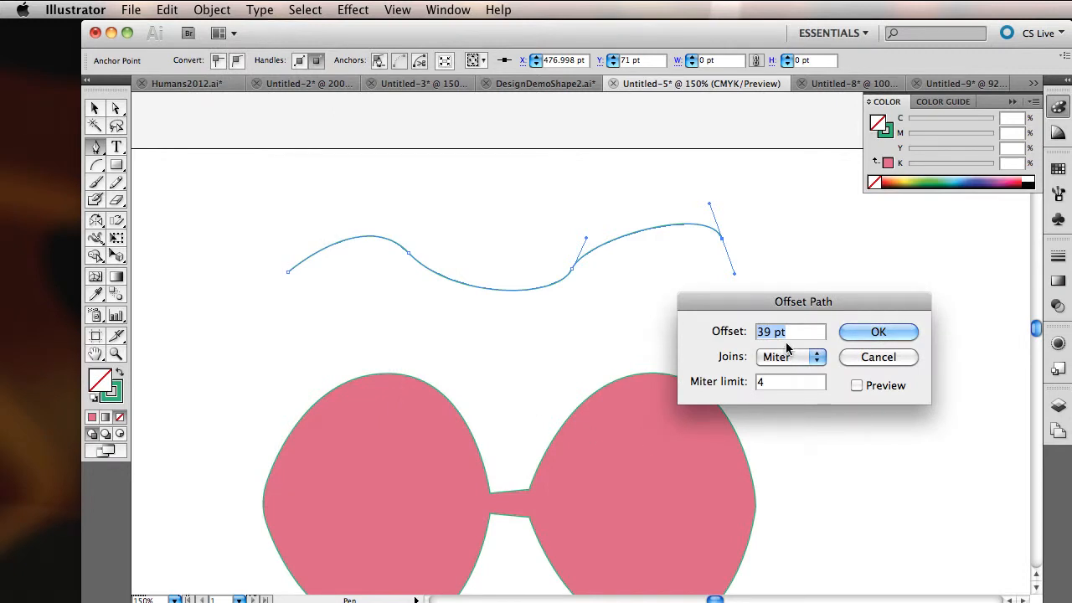
type("20")
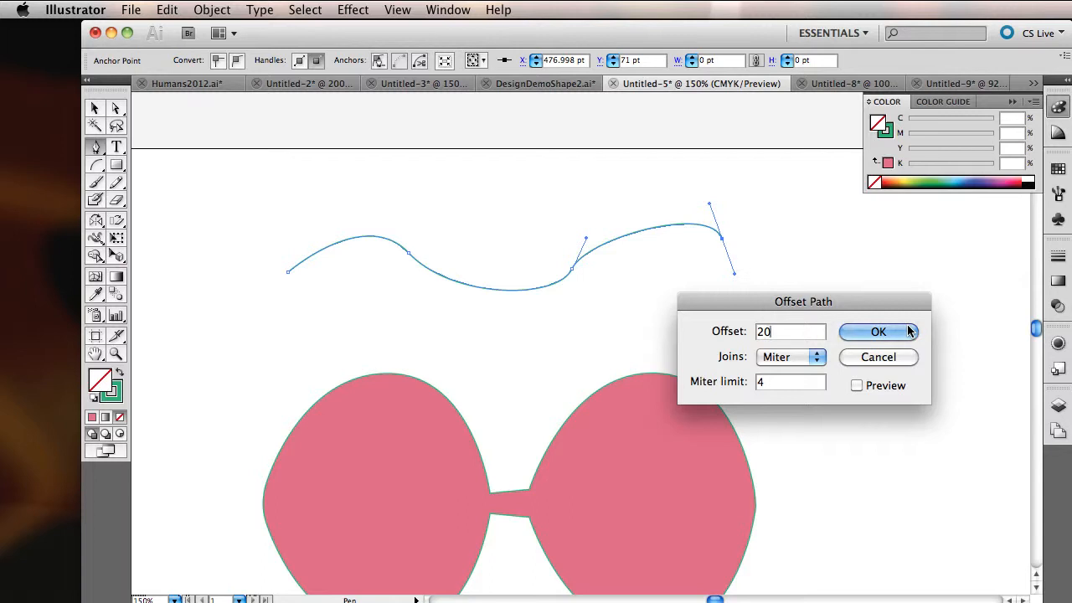
left_click(856, 386)
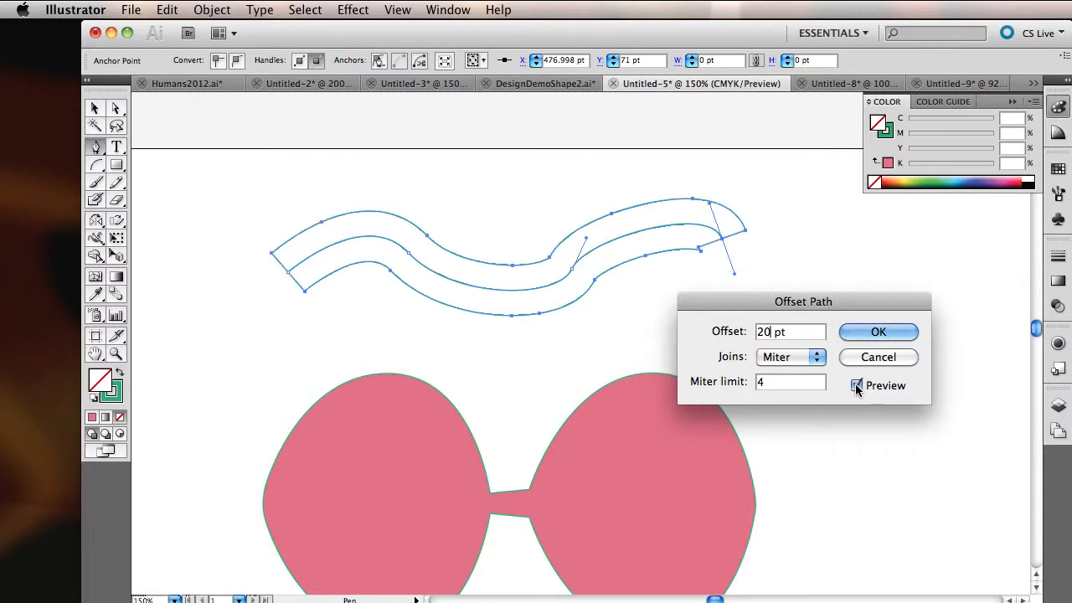
left_click(878, 331)
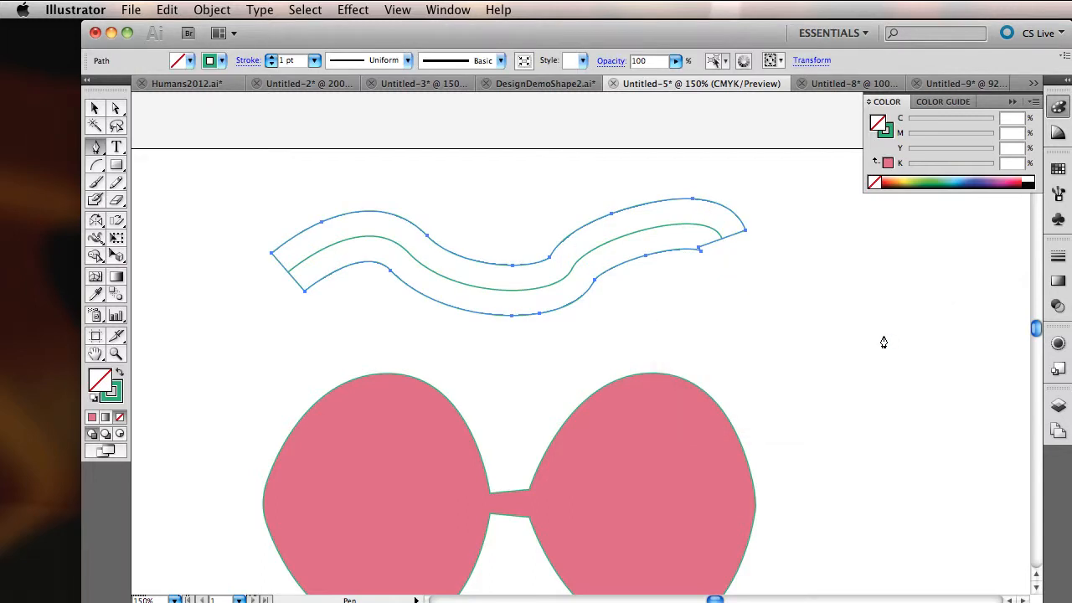
Step: Move the offset outline down away from the original wavy path, and apply Outline Stroke to the original path
key("v")
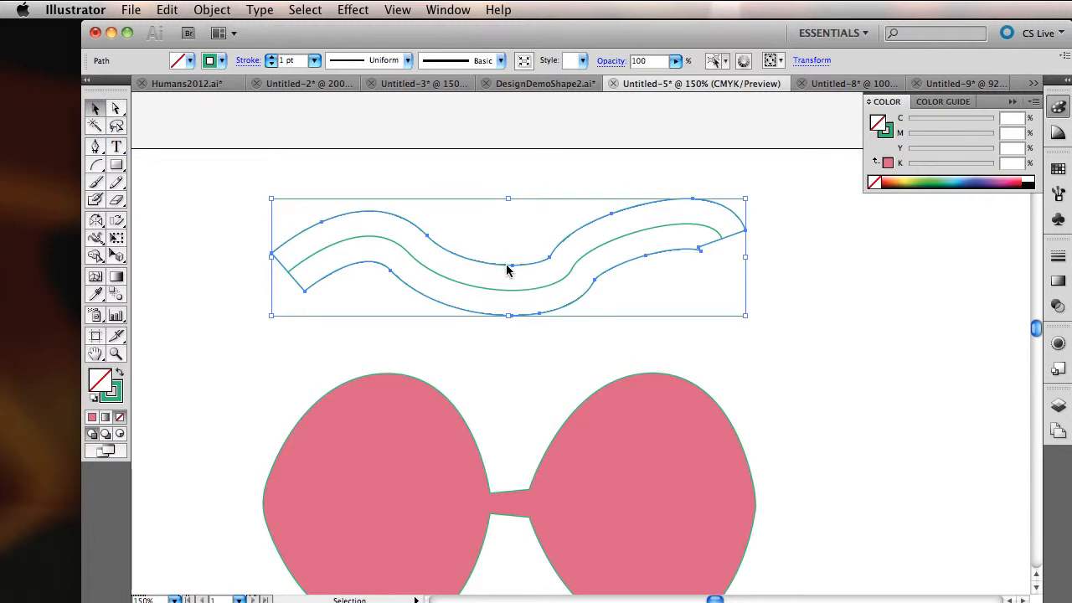
mouse_move(507, 267)
left_mouse_down()
mouse_move(564, 321)
mouse_move(532, 358)
left_mouse_up()
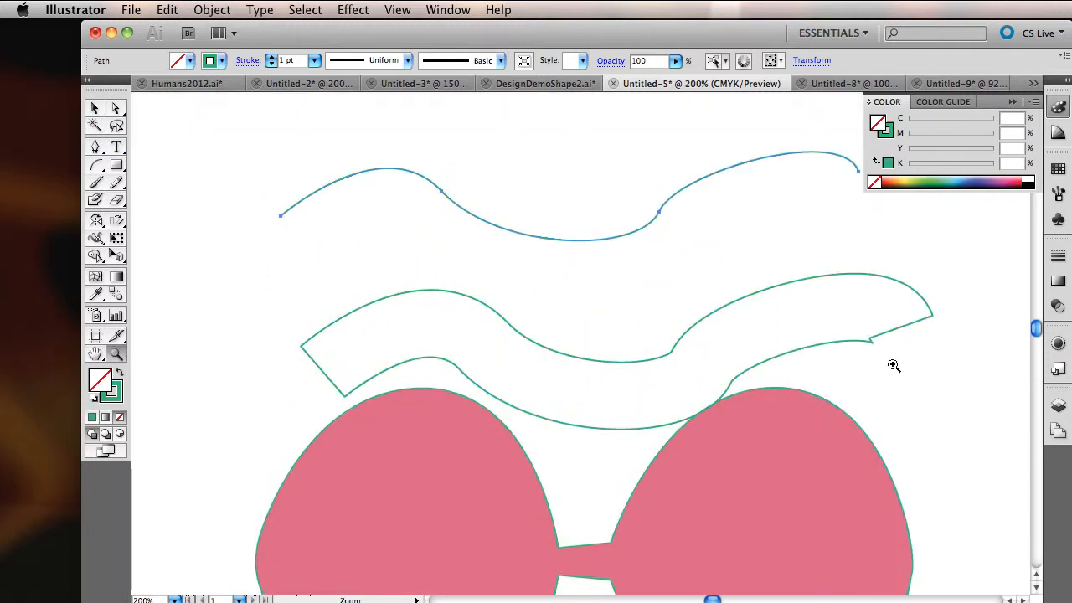
left_click(758, 257)
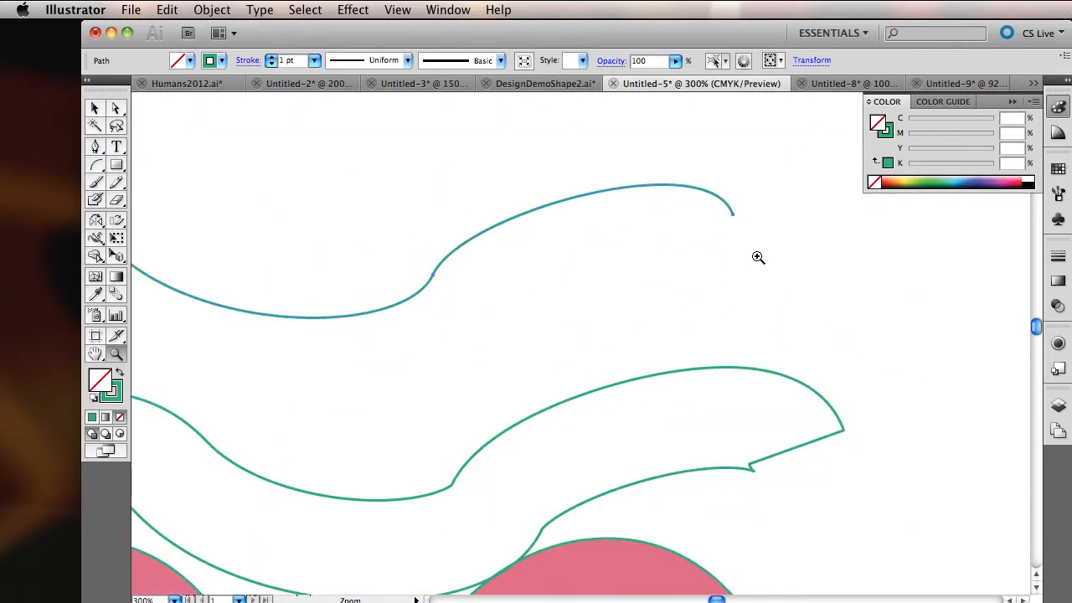
left_click(538, 223)
left_click(212, 10)
mouse_move(270, 324)
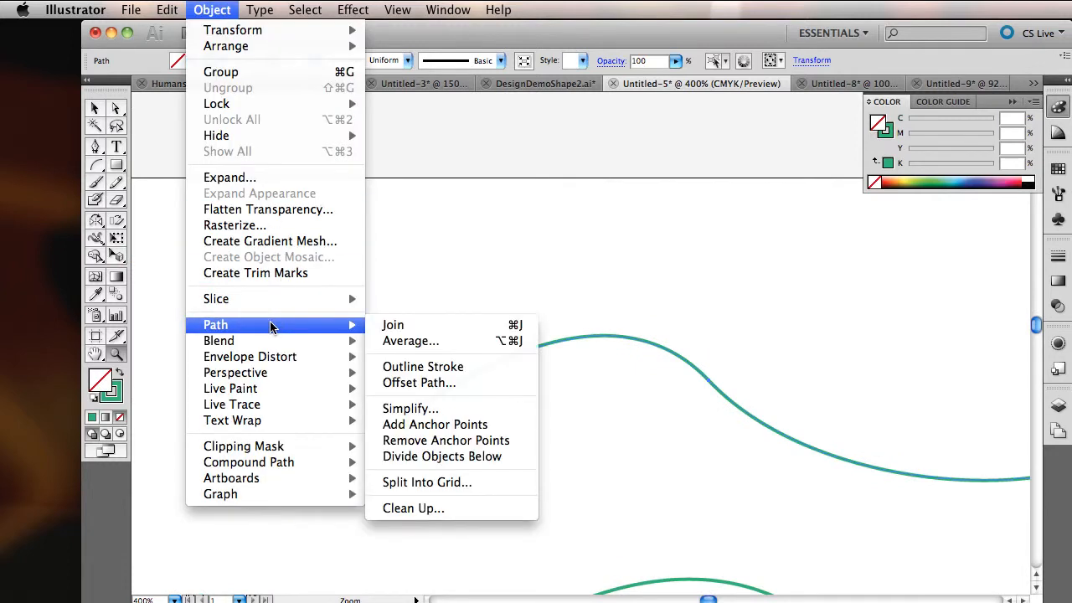
left_click(423, 366)
left_click(583, 379)
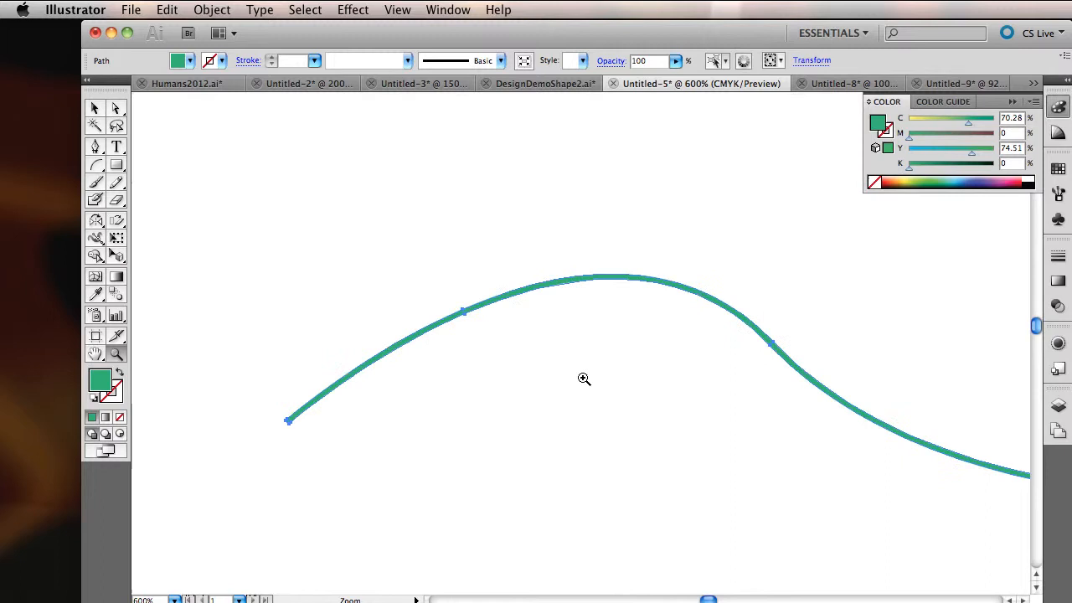
Step: Examine the outlined wavy path closely at 1600% and in Outline view
left_click(577, 292)
left_click(575, 345)
left_click(498, 319)
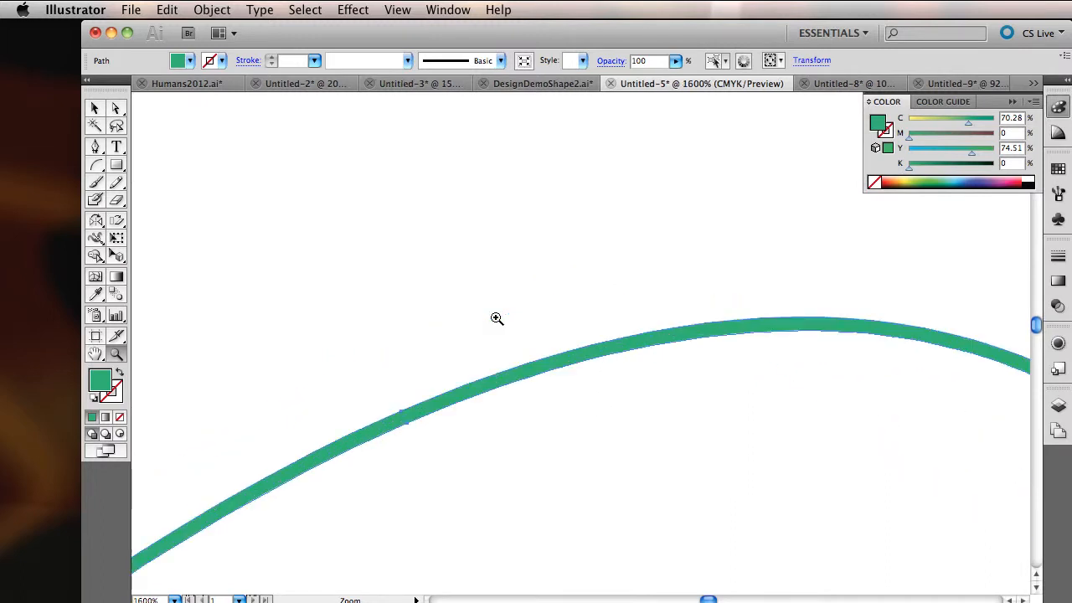
key("super+y")
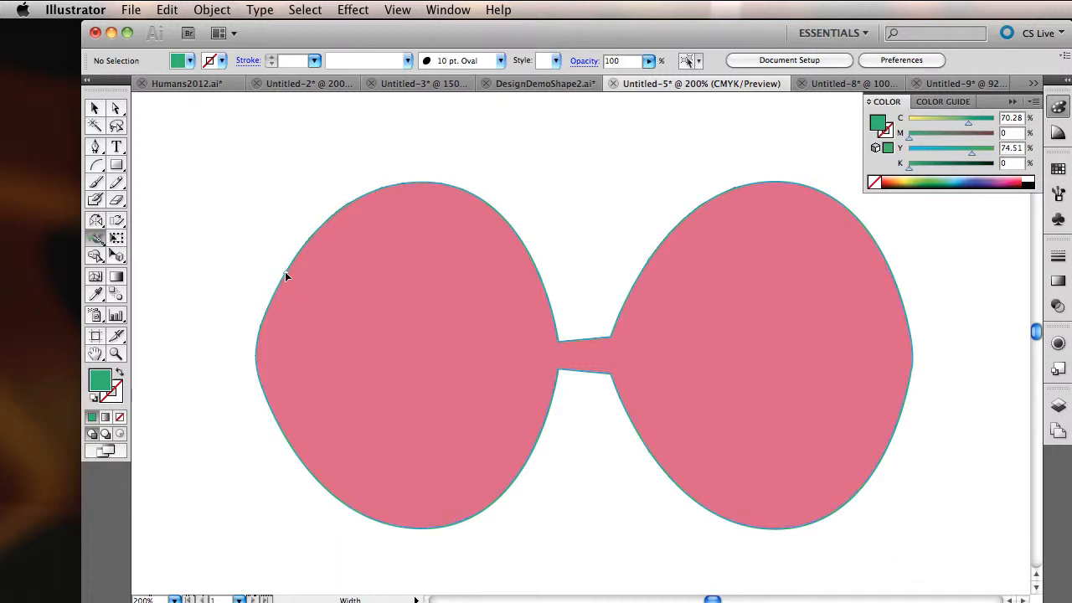
Step: Vary the green stroke's thickness around the pink glasses shape with the Width tool, and check its paths in Outline view
left_click_drag(284, 270, 296, 278)
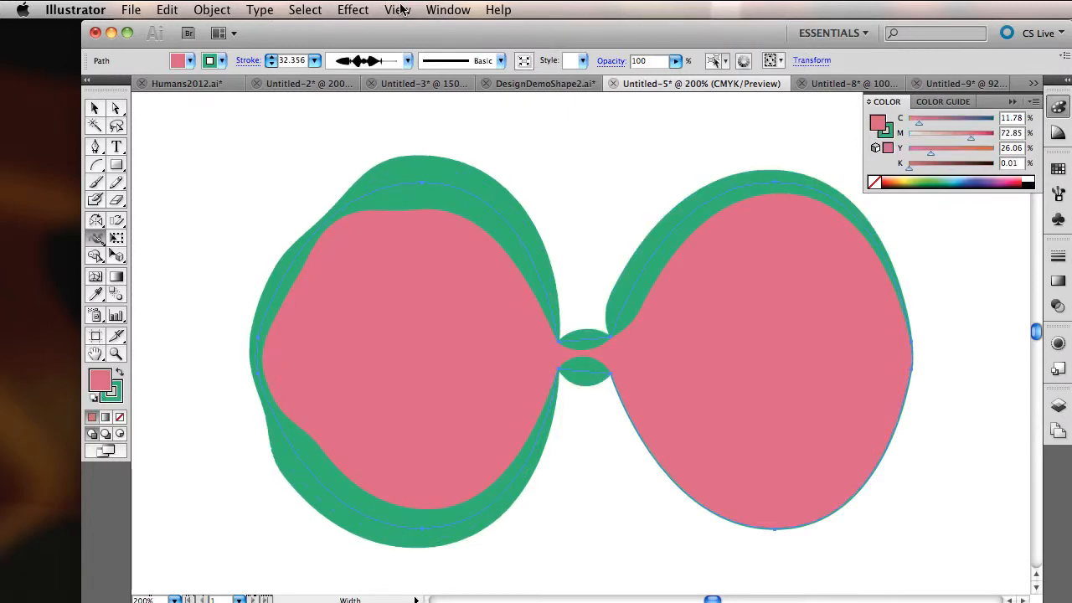
left_click(400, 10)
left_click(400, 30)
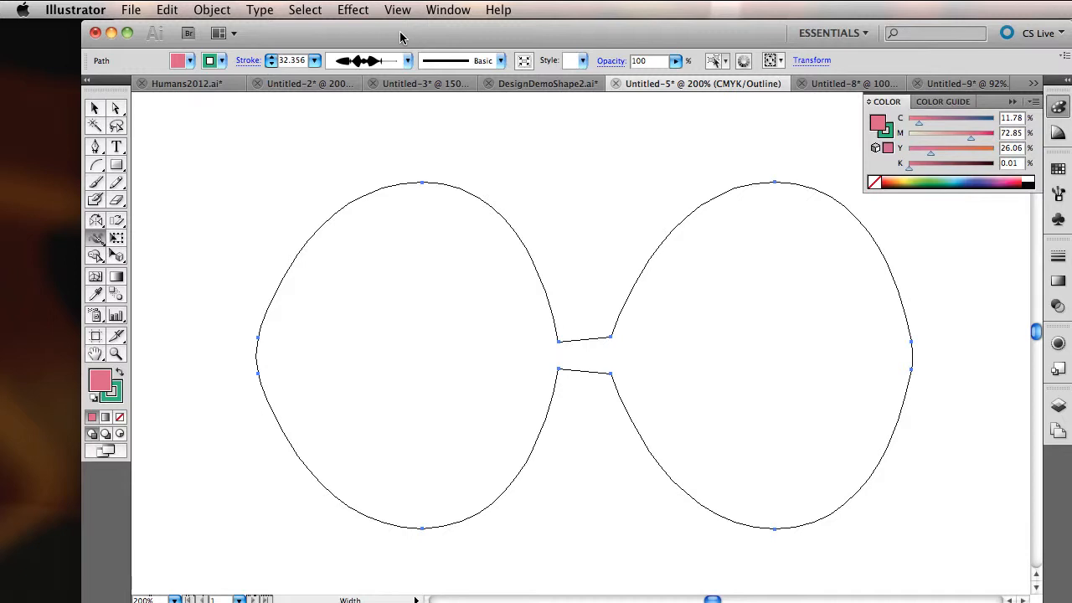
key("super+y")
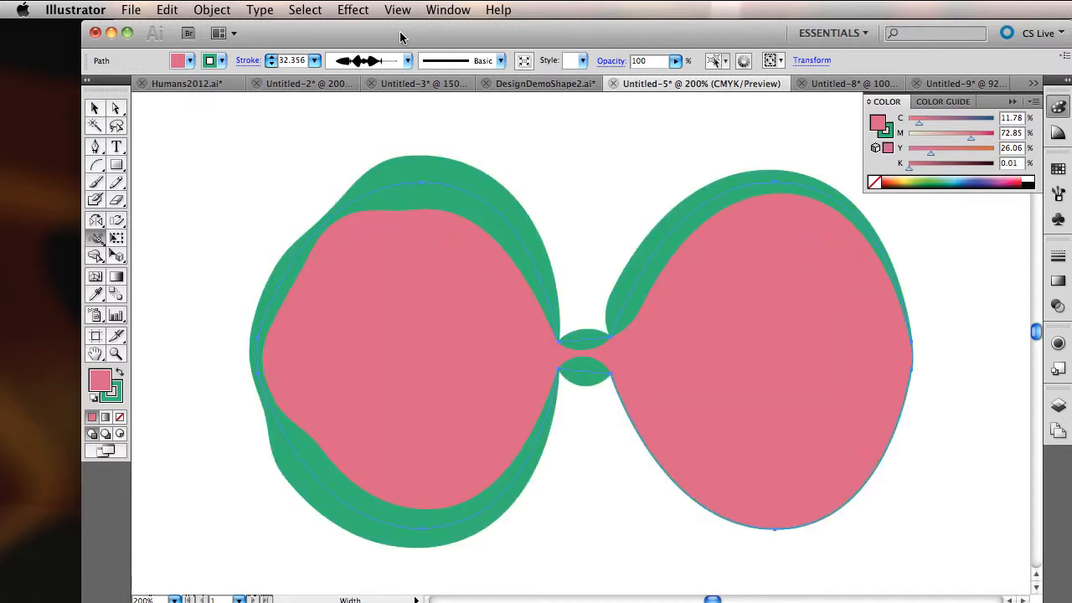
Step: Expand the appearance of the variable-width glasses shape, check the result in Outline view and return to Preview
left_click(214, 10)
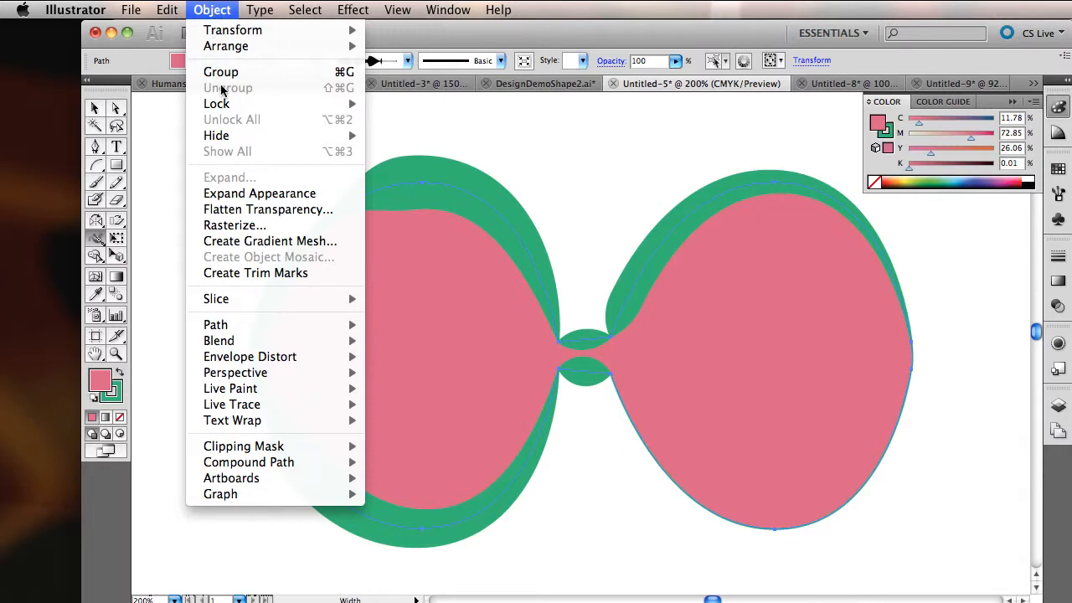
left_click(237, 193)
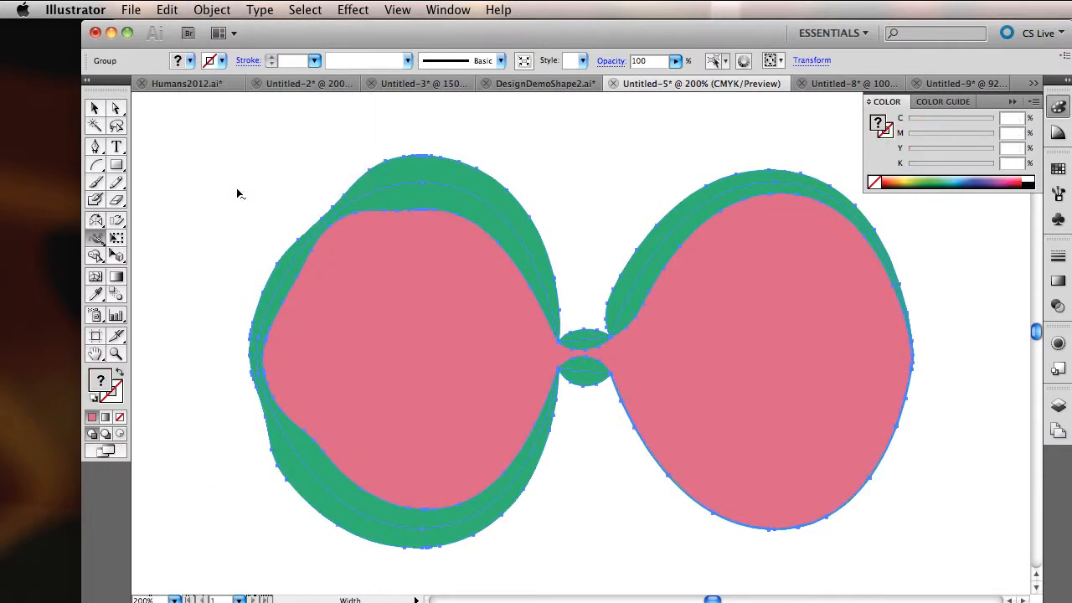
key("super+y")
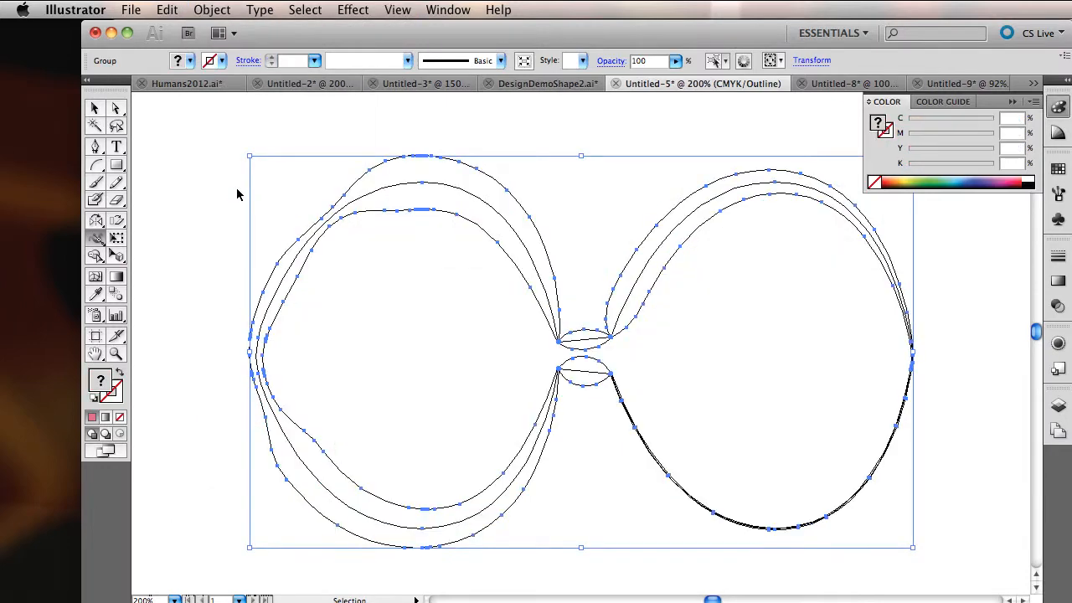
key("super+y")
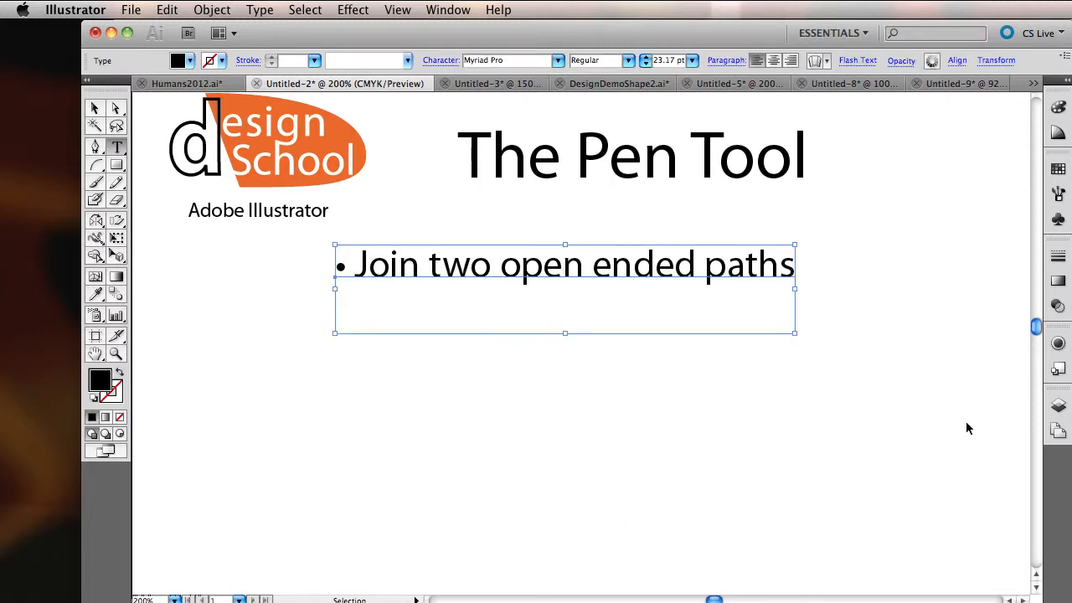
Step: In the Untitled-2 document, add the recap bullets from "Copy and pasting in front" through "Turn paths to shapes" below the first bullet
key("super+v")
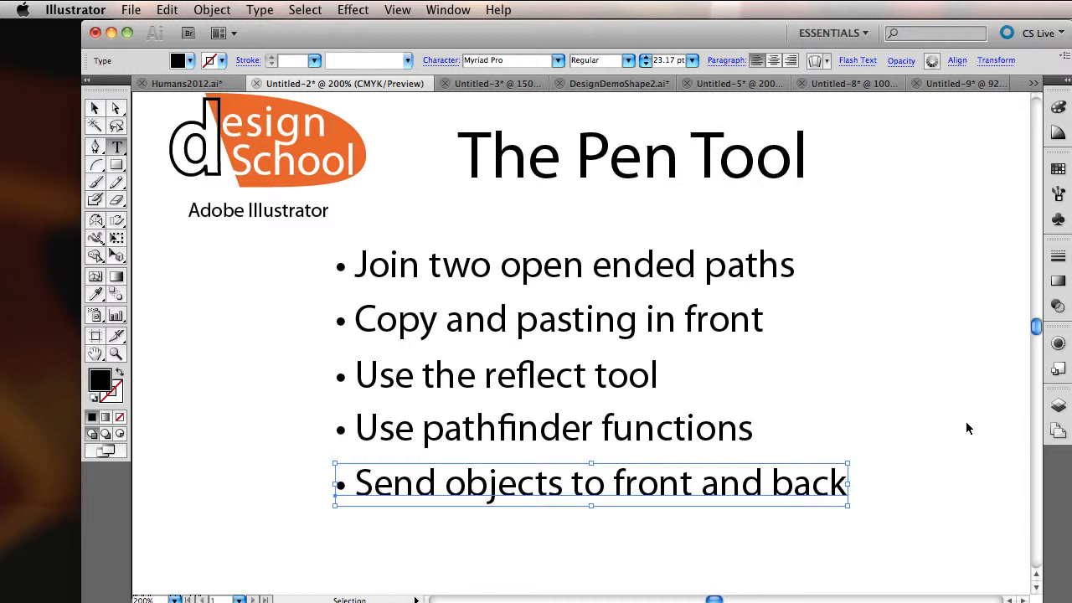
key("super+shift+z")
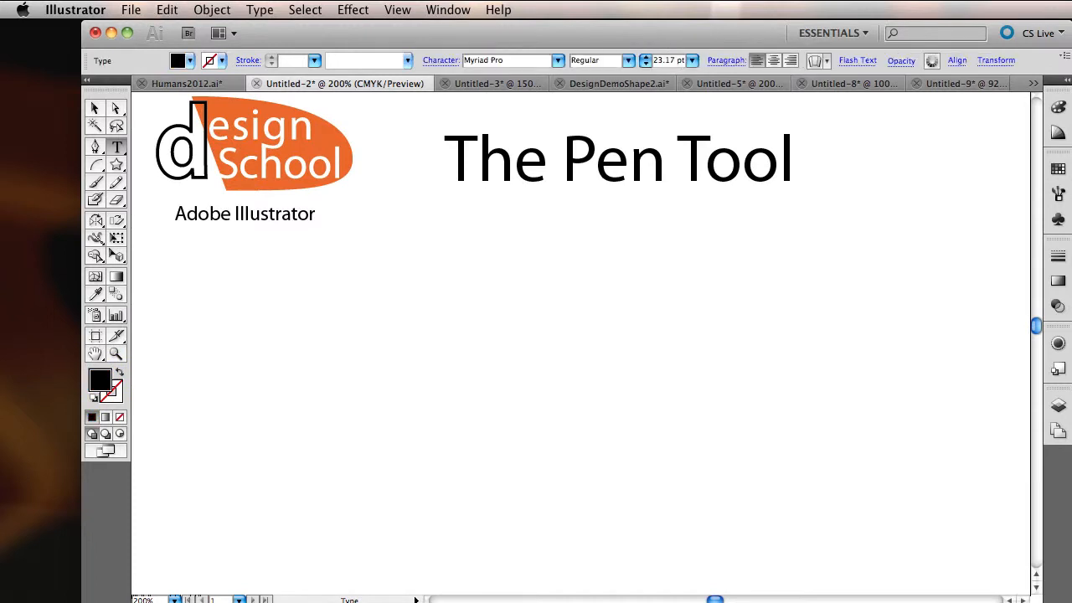
Step: Replace the recap list with the bullets "Watch this section again for review", "Open a new Illustrator document" and "Practice the items we covered 3 times each"
key("super+shift+z")
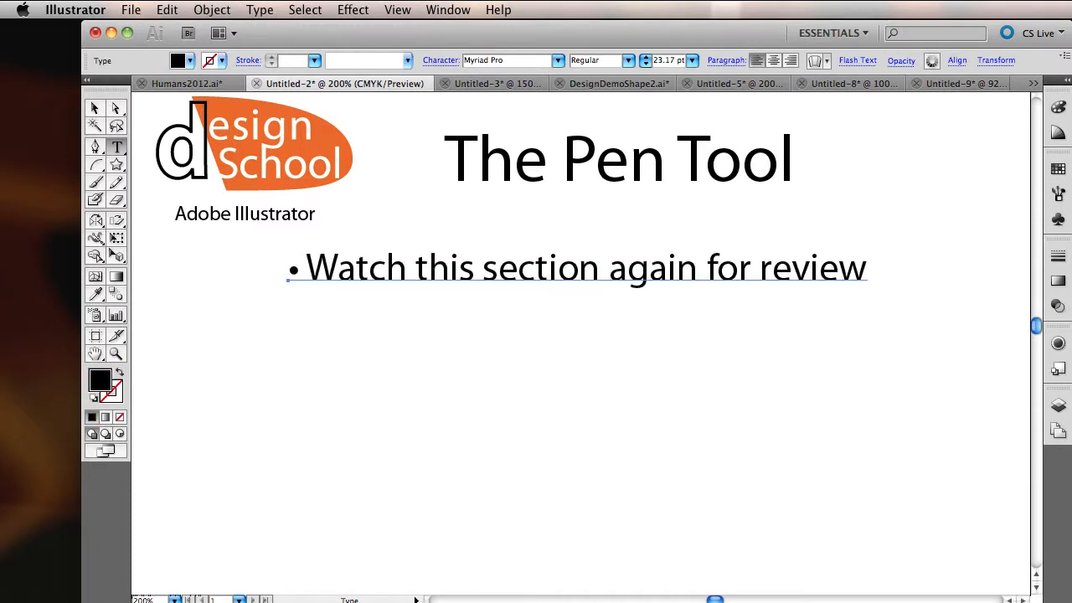
key("super+shift+z")
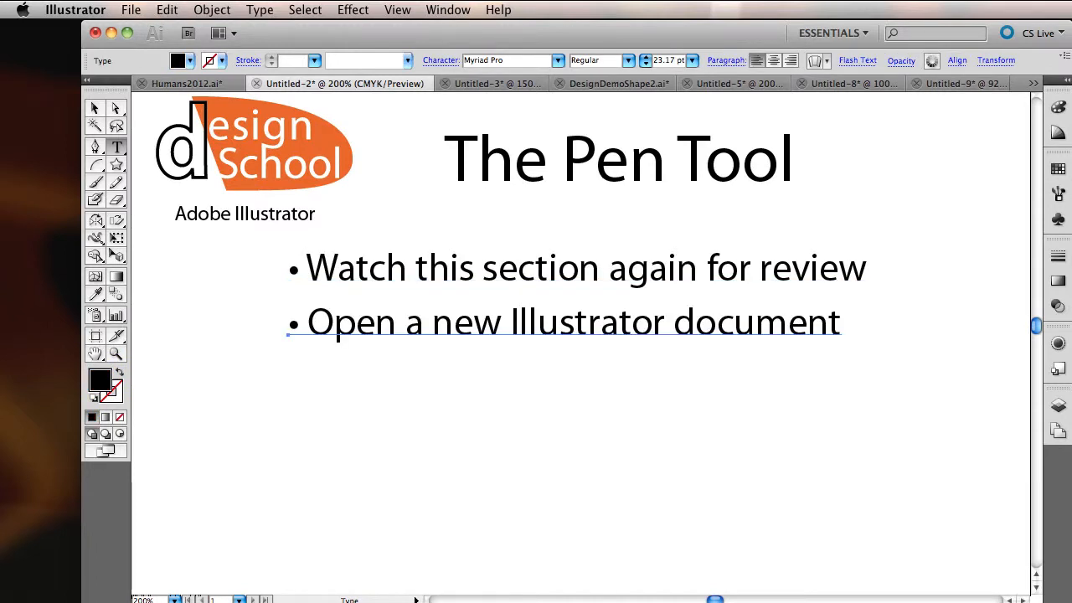
key("super+shift+z")
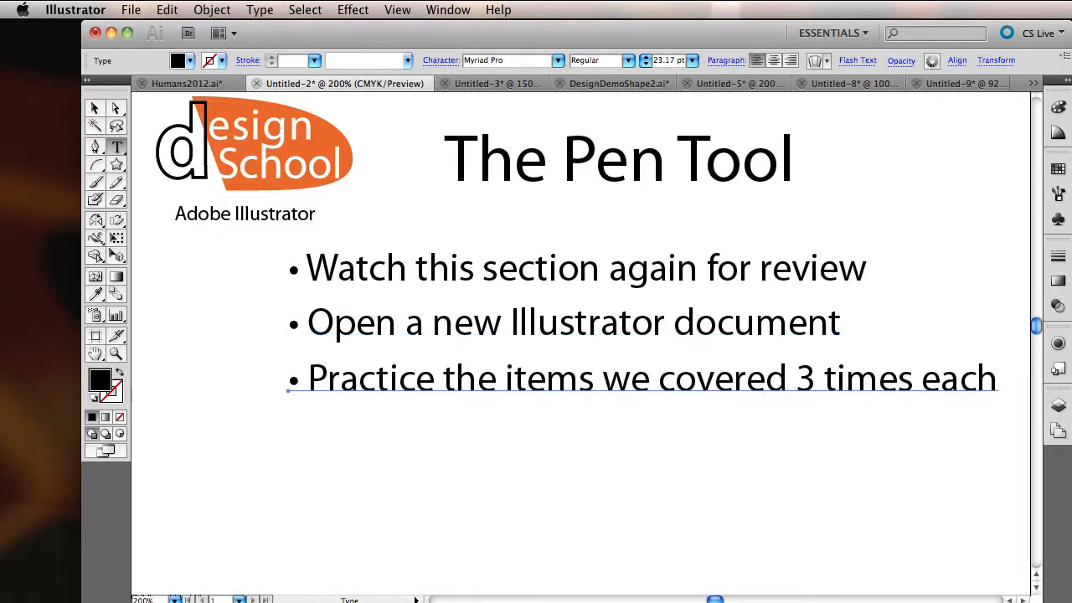